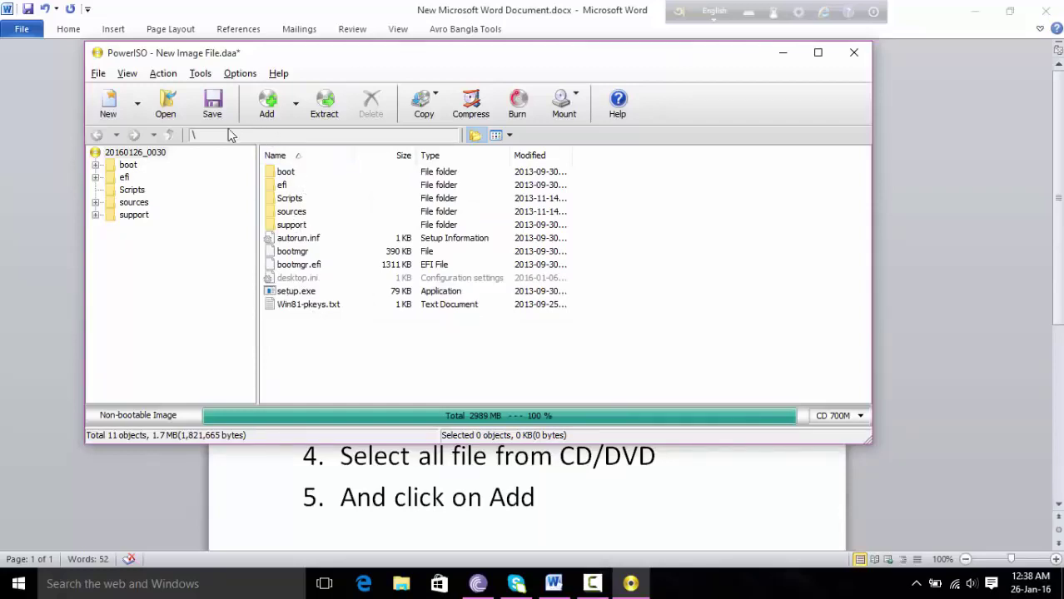
Switch to the Word document and add list item 6 reading "Now click on Save option".
left_click(213, 105)
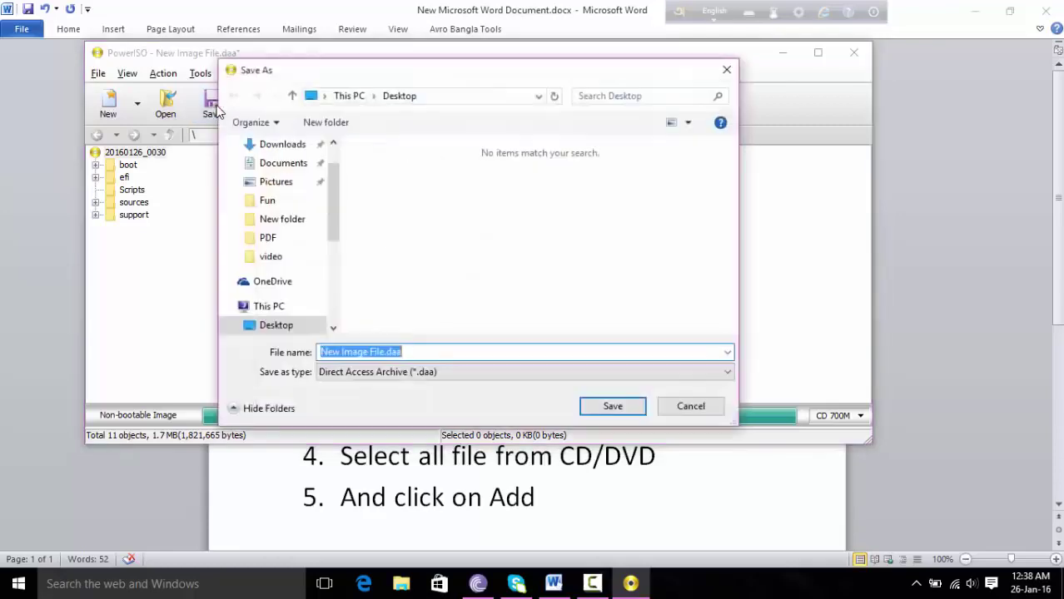
left_click(688, 407)
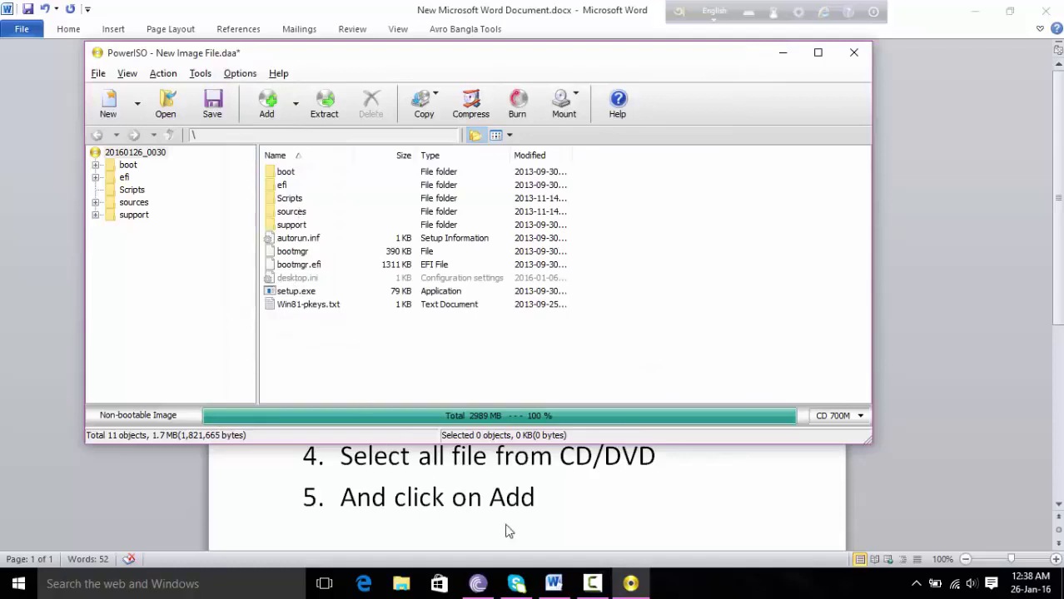
left_click(552, 587)
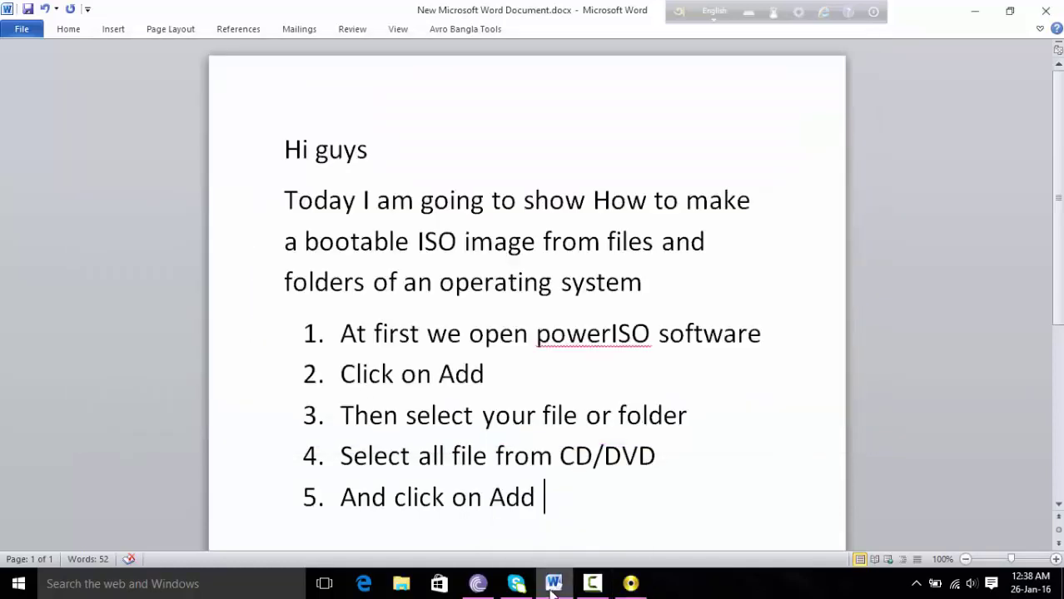
key("Return")
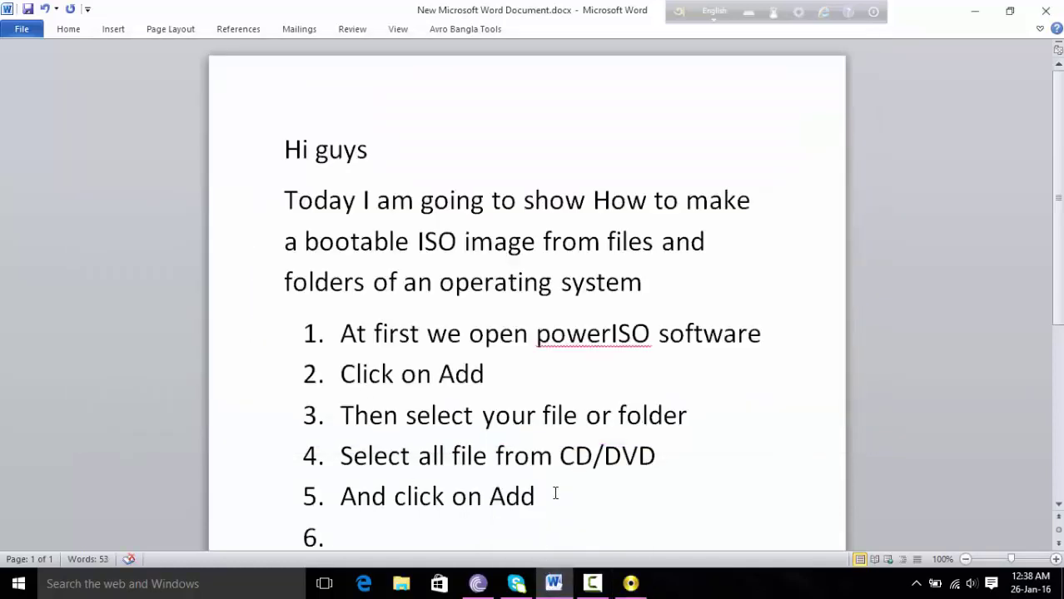
scroll(569, 373, "down", 5)
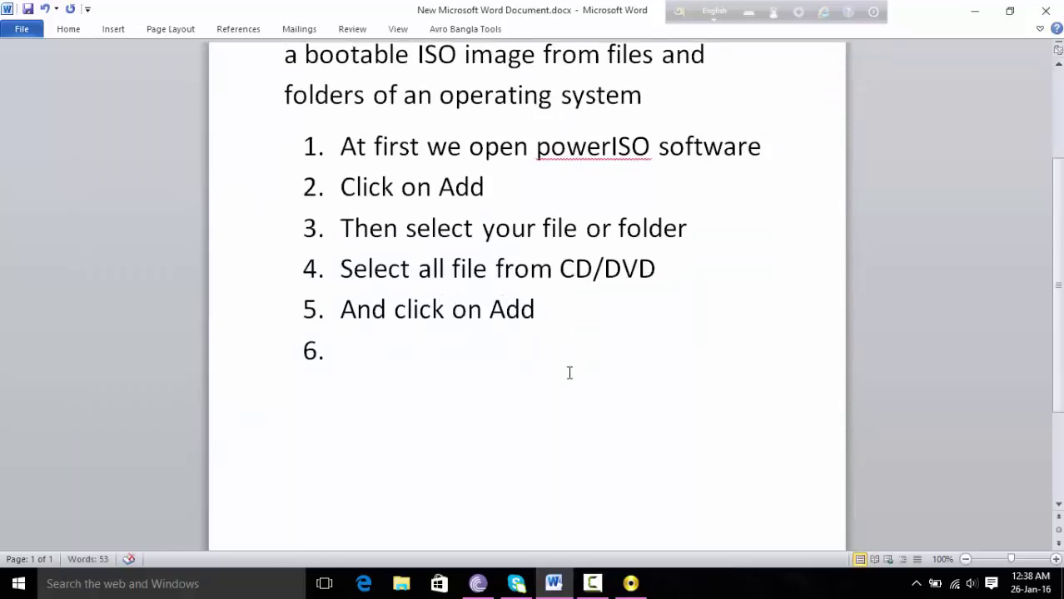
type("No")
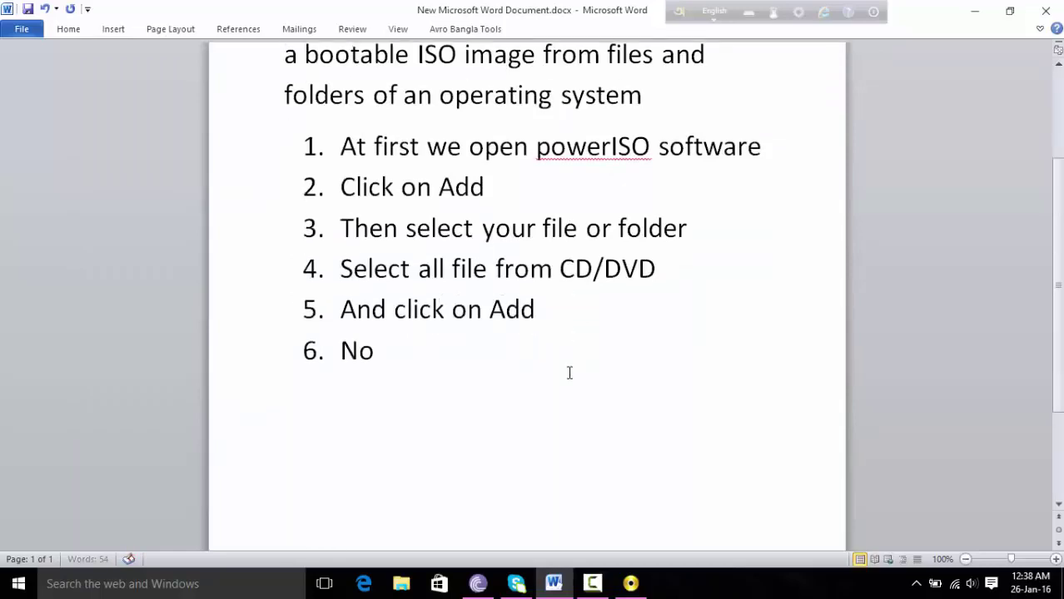
type("w cl")
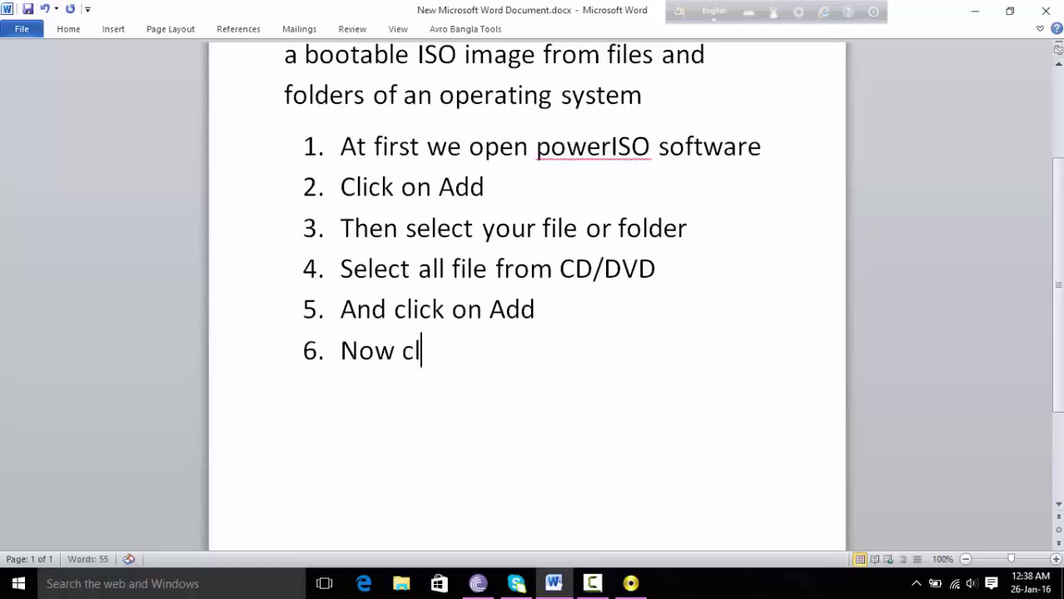
type("ick o")
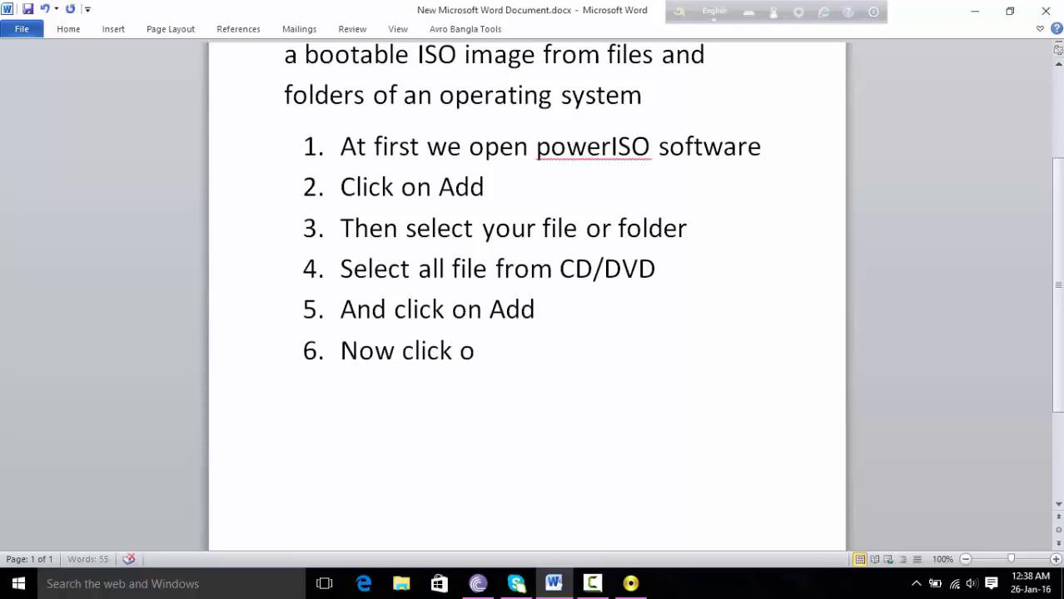
type("n Save ")
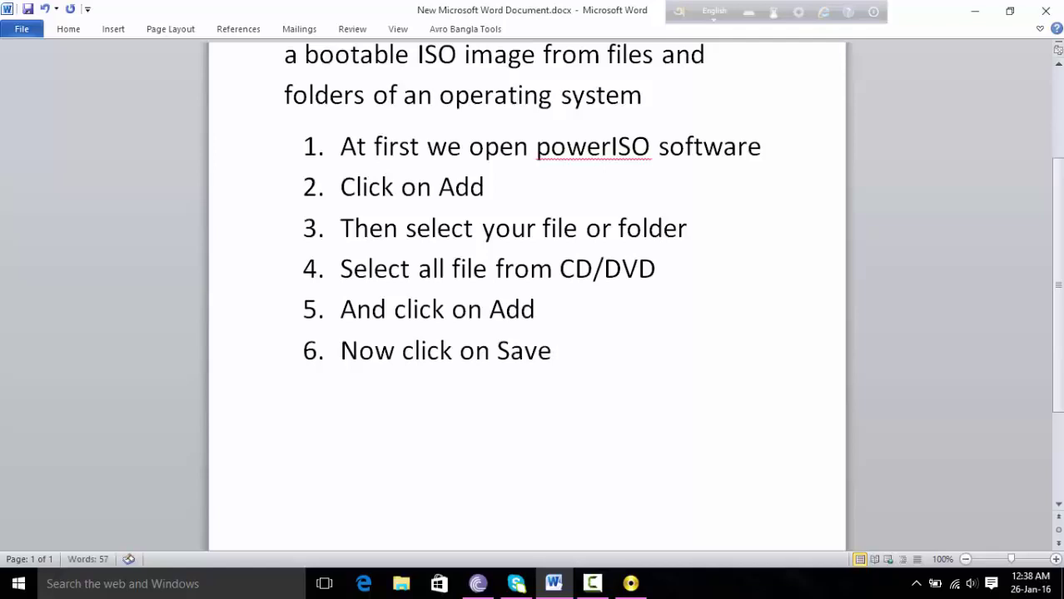
type("option")
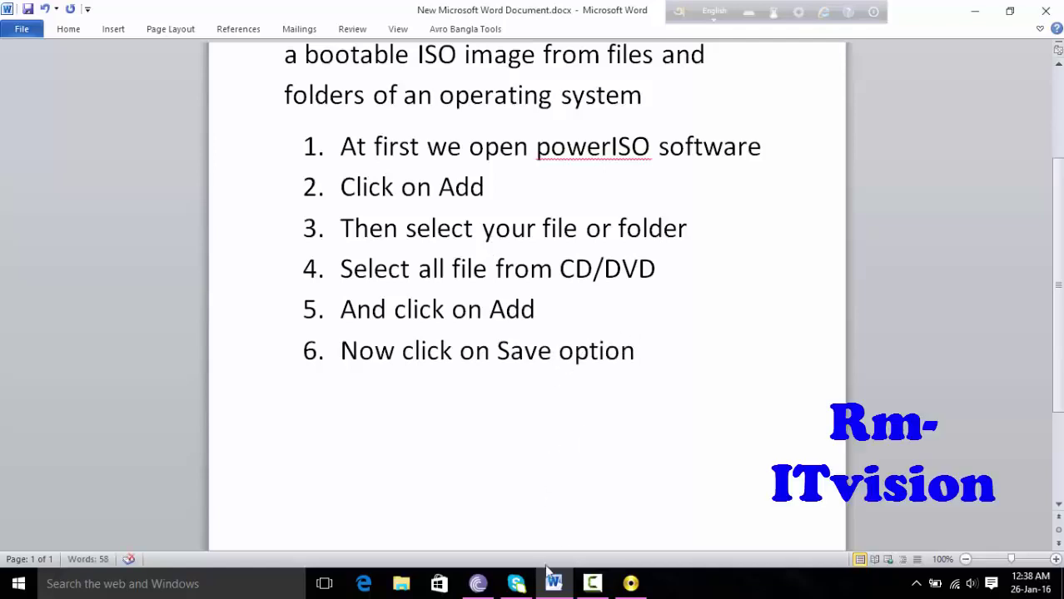
Switch to PowerISO, start saving the image file, and name it Windows 8.1.
left_click(629, 585)
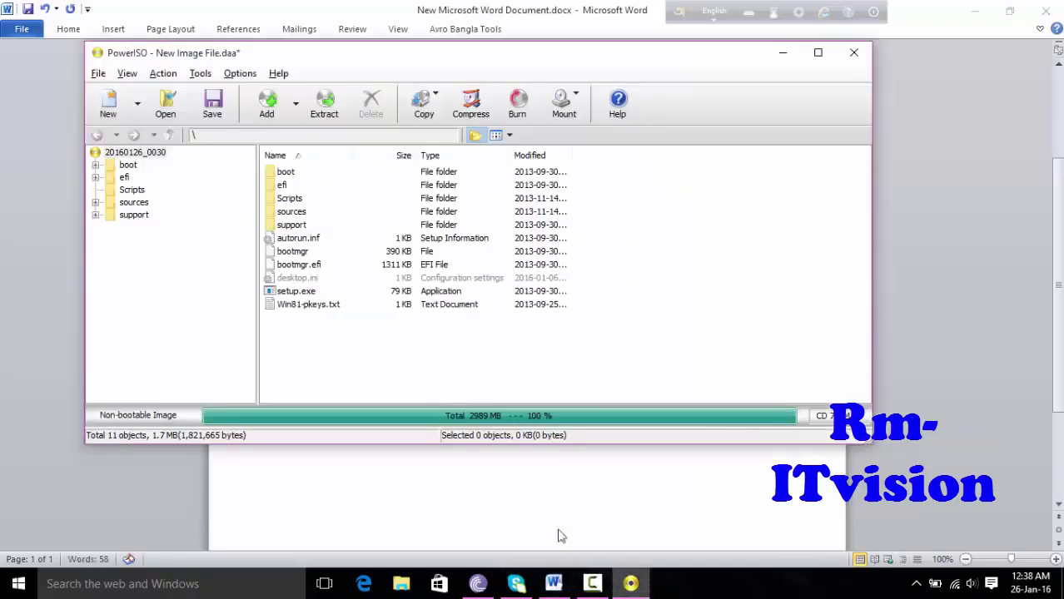
left_click(209, 104)
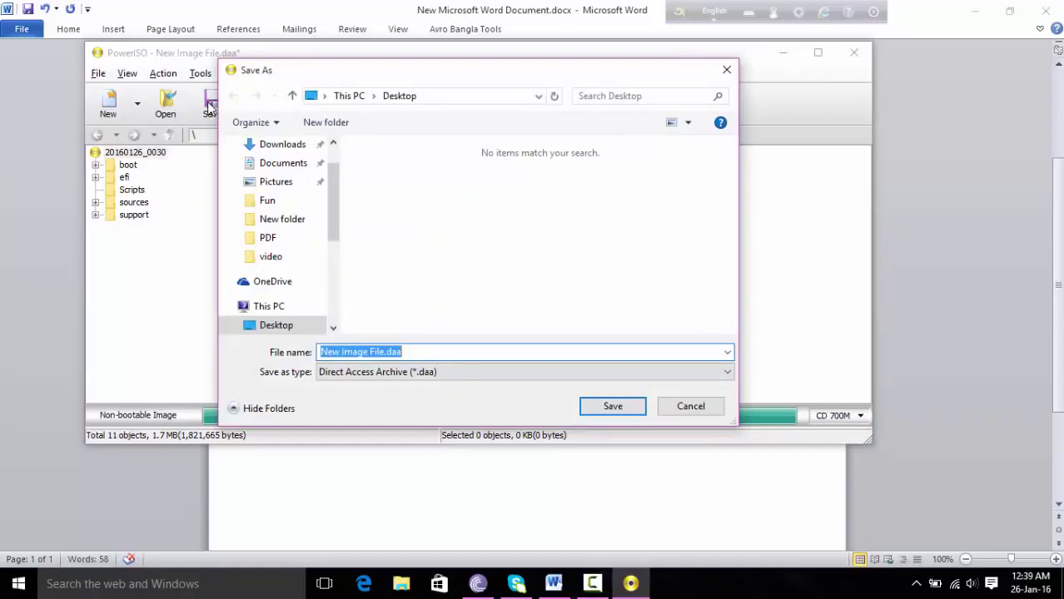
left_click(437, 351)
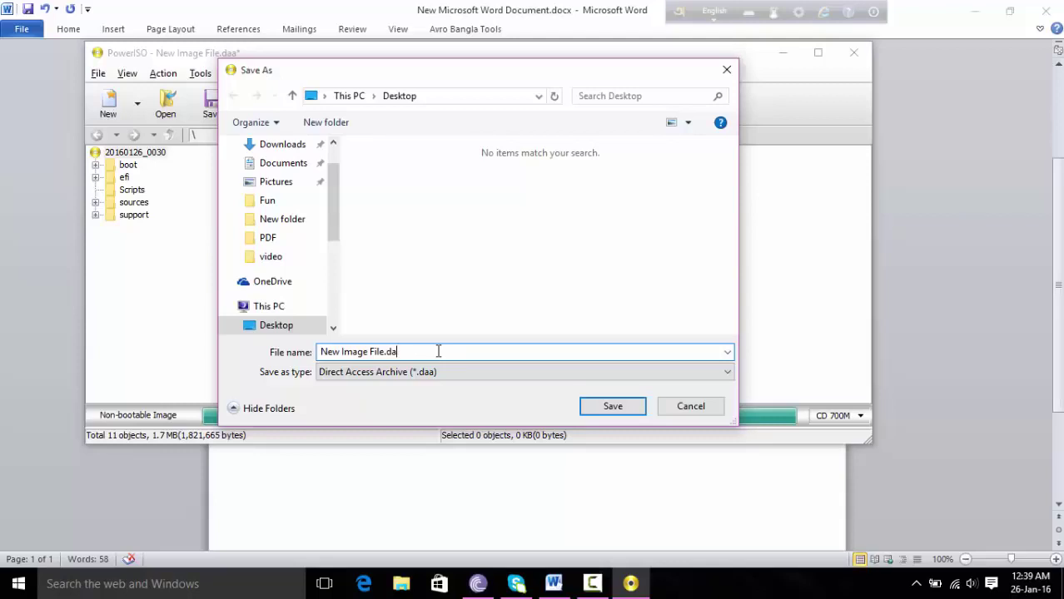
key("BackSpace")
key("BackSpace")
key("BackSpace")
key("BackSpace")
key("BackSpace")
key("BackSpace")
key("BackSpace")
key("BackSpace")
key("BackSpace")
key("BackSpace")
key("BackSpace")
key("BackSpace")
key("BackSpace")
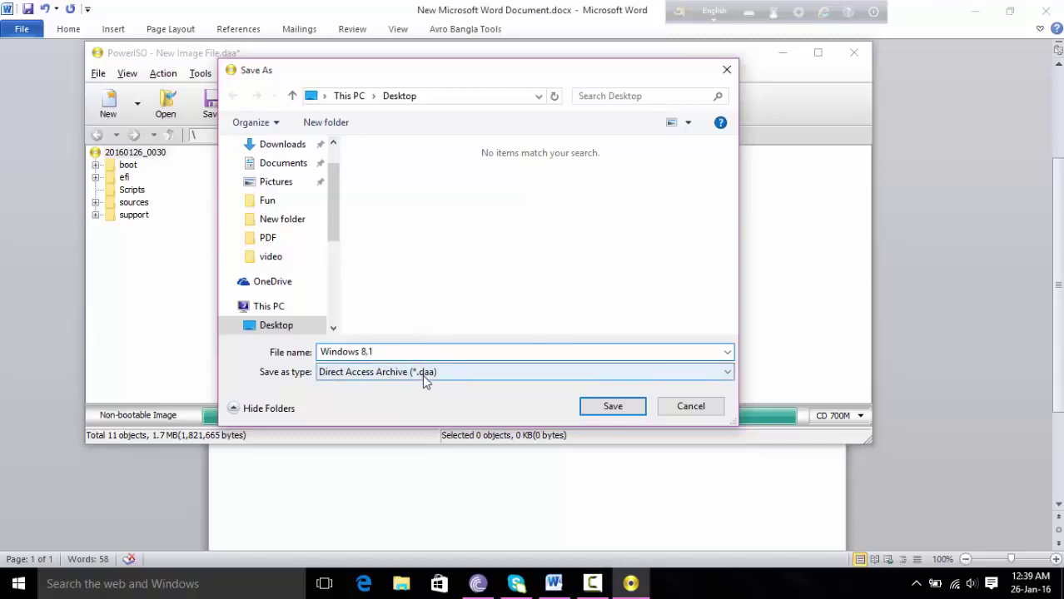
Set the image's save type to Standard ISO Images (*.iso).
left_click(422, 375)
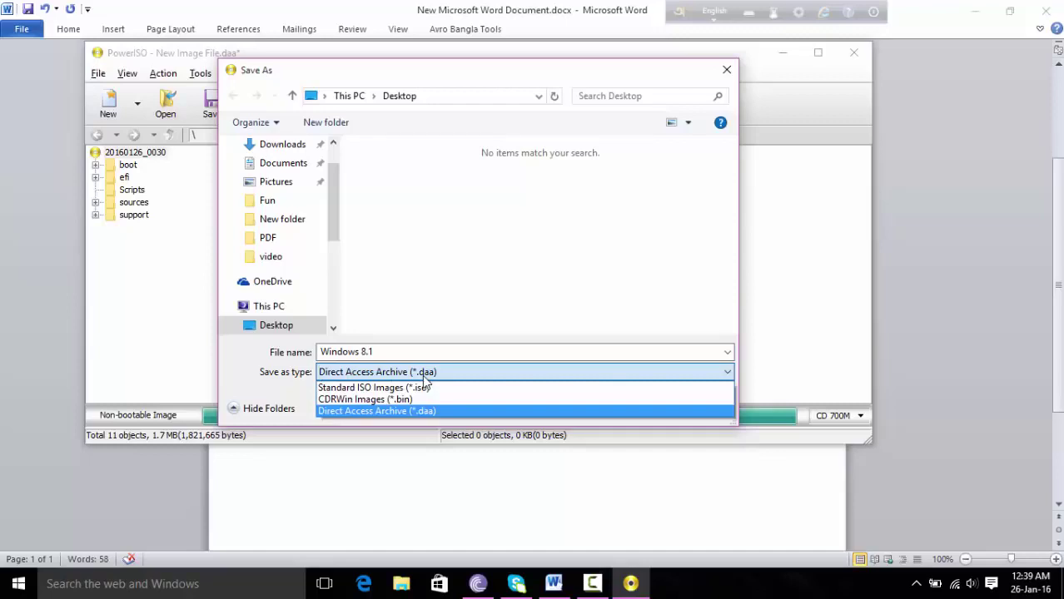
left_click(422, 375)
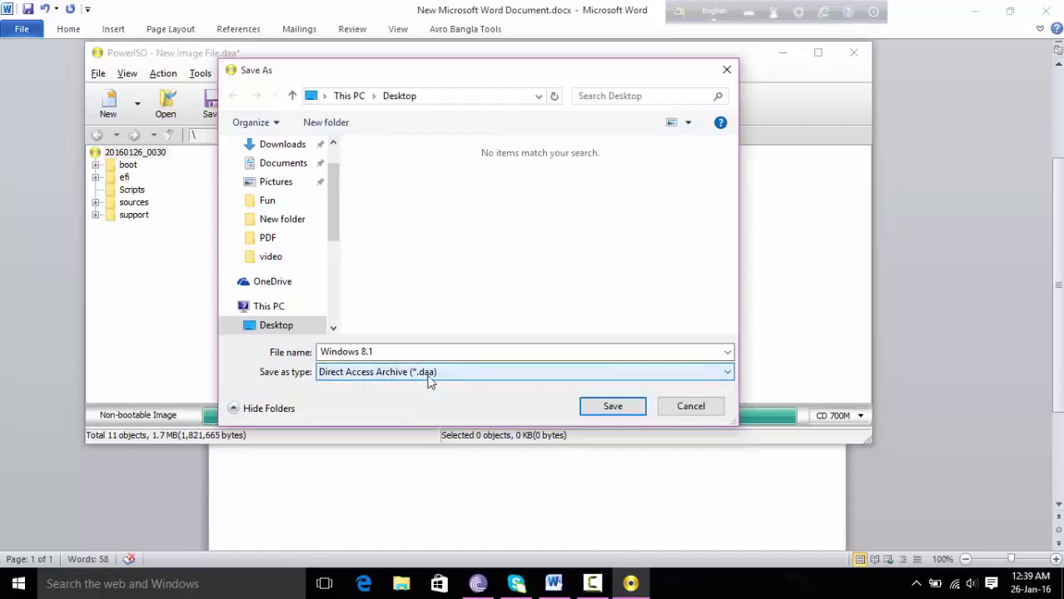
left_click(628, 587)
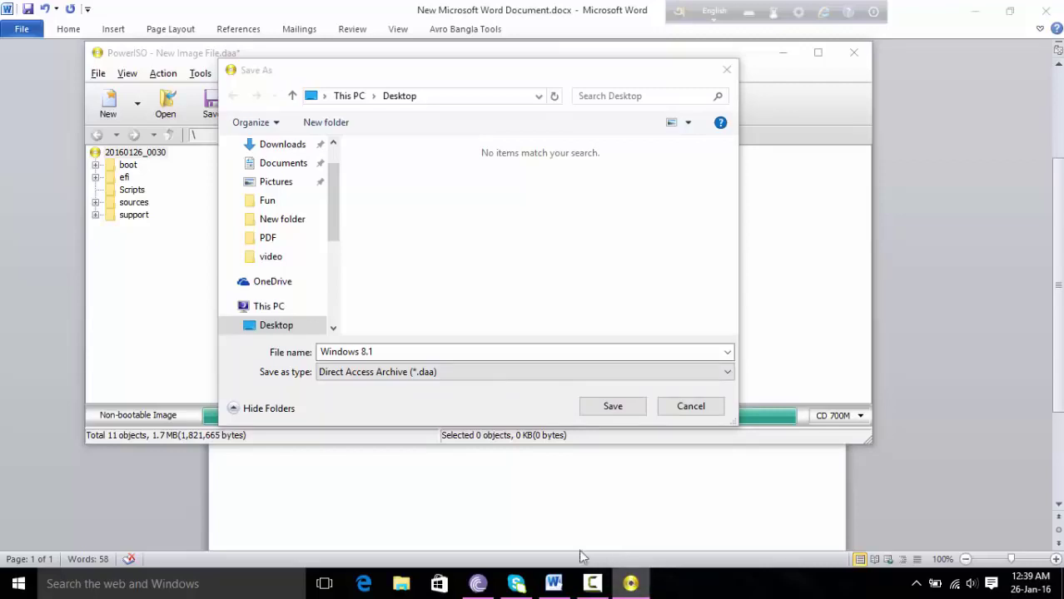
left_click(476, 375)
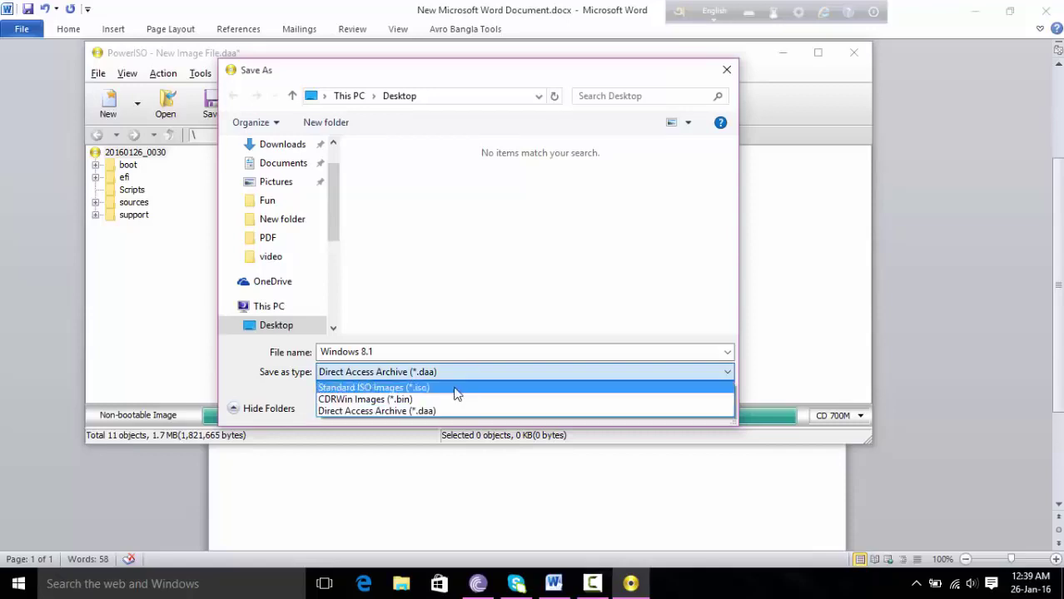
left_click(387, 388)
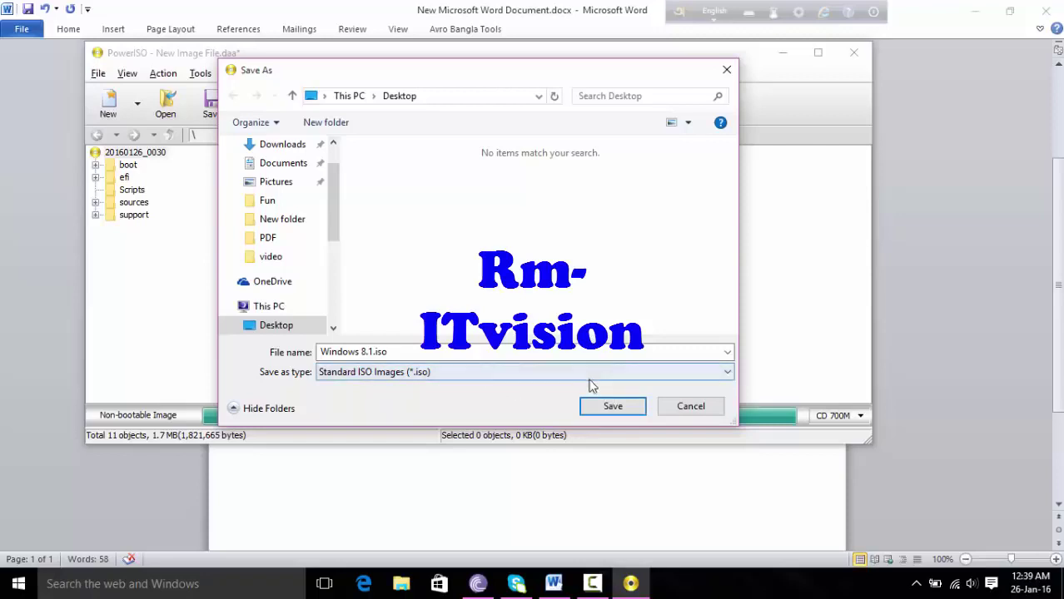
Switch to the Word document and add list item 7 reading "Select standard ISO images".
left_click(554, 584)
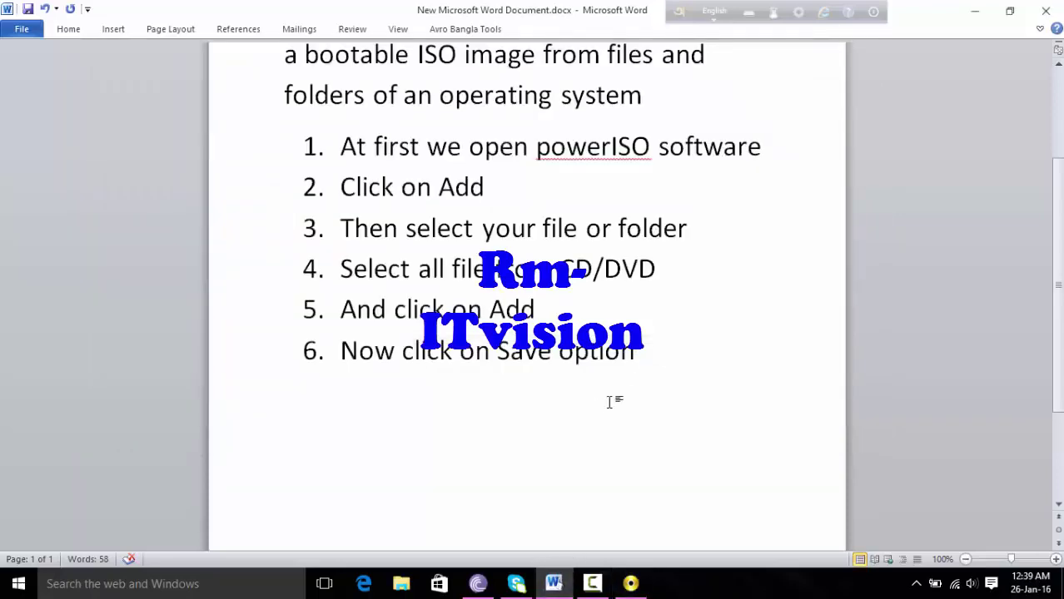
key("Return")
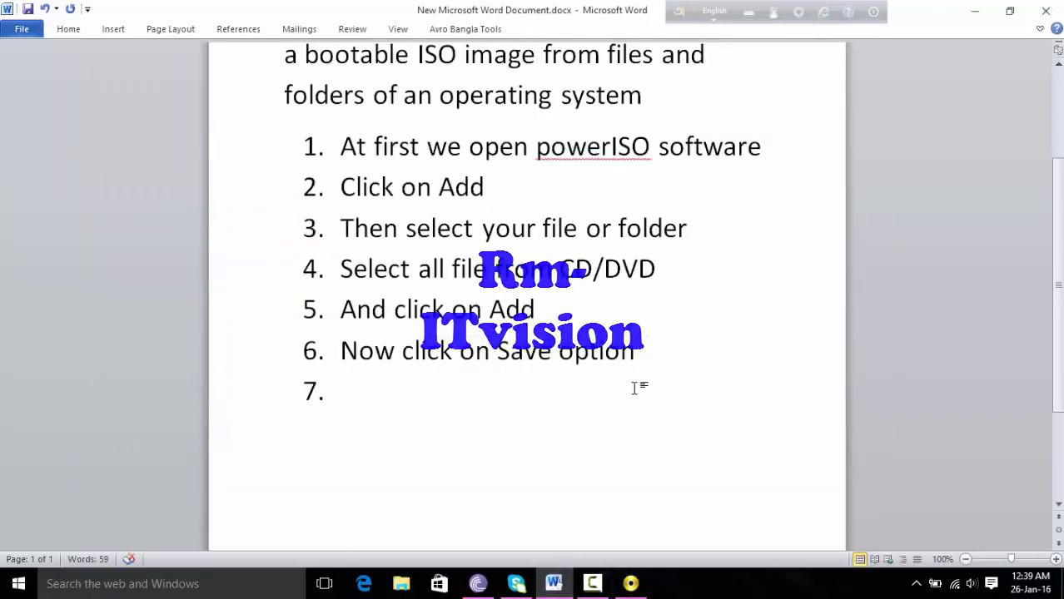
type("select ")
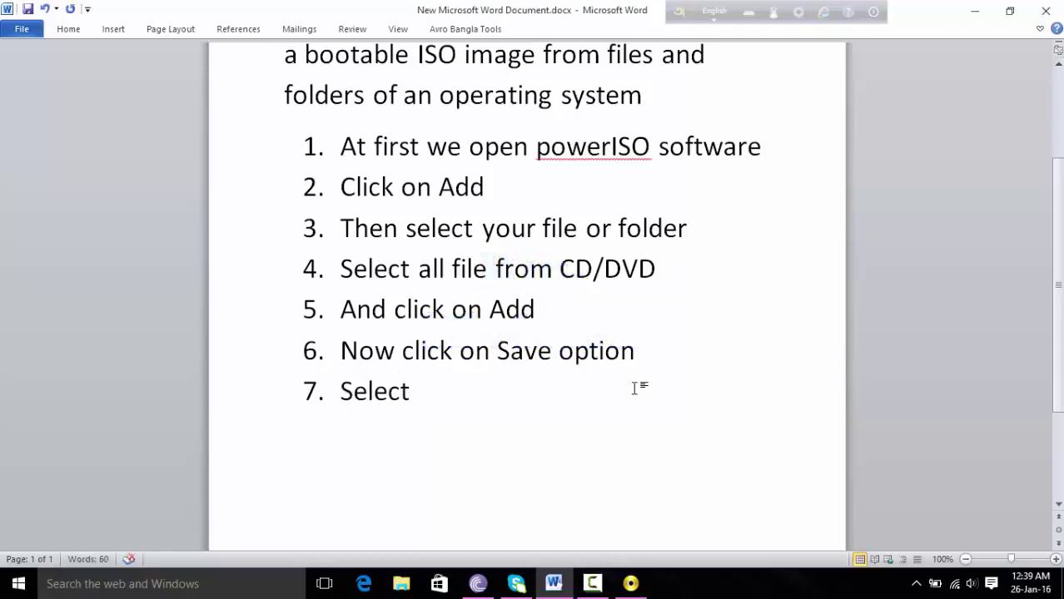
type("stan")
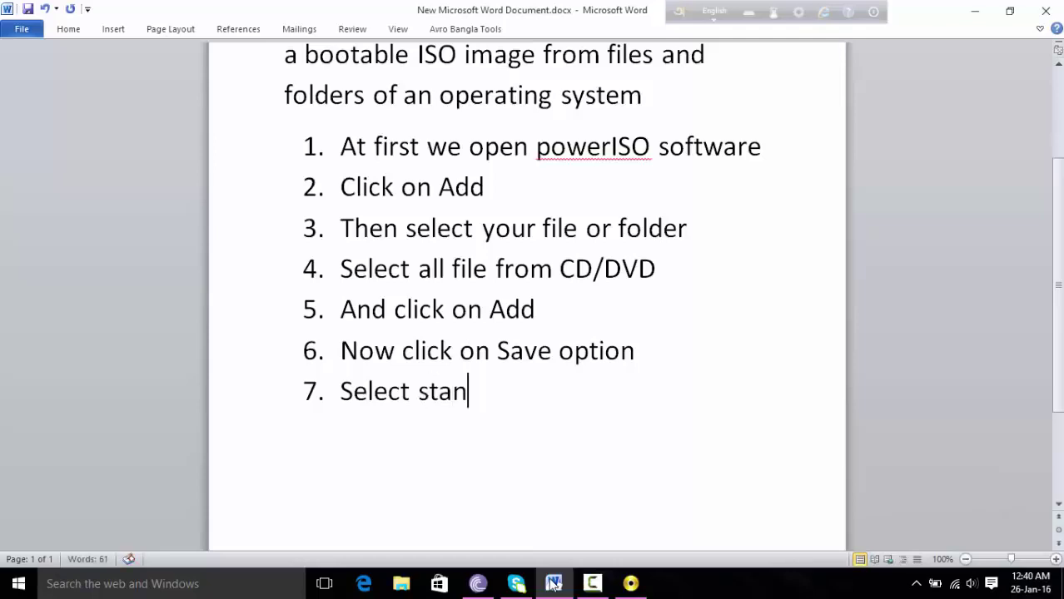
type("dard")
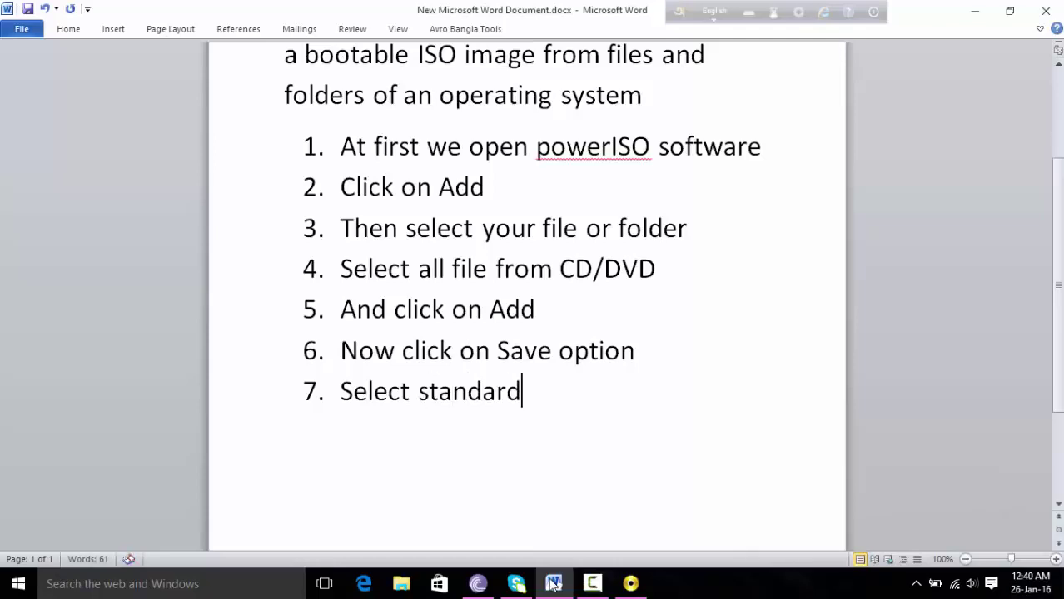
type(" ISO ")
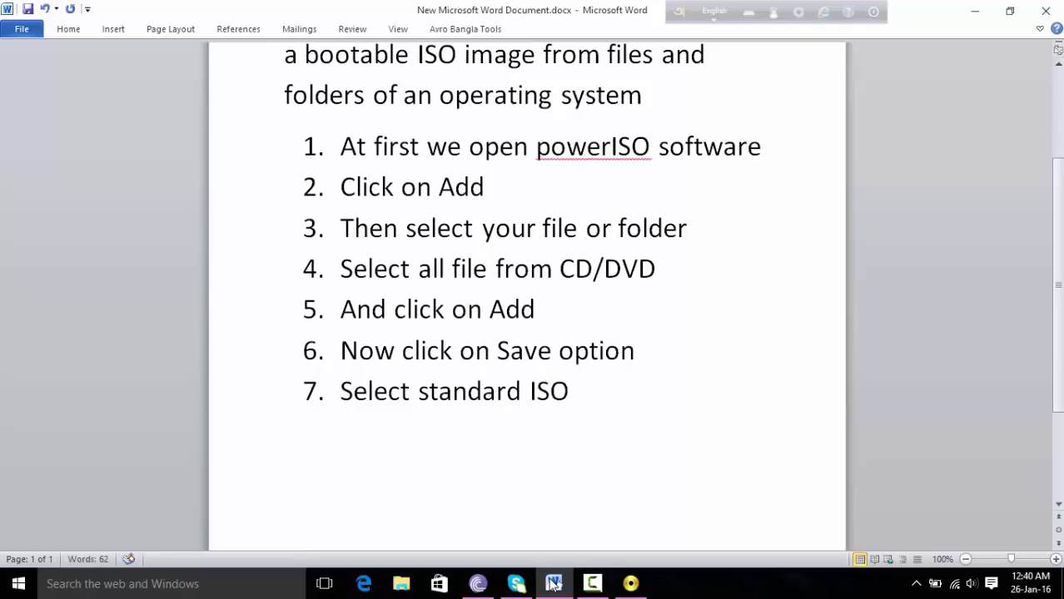
type("imah")
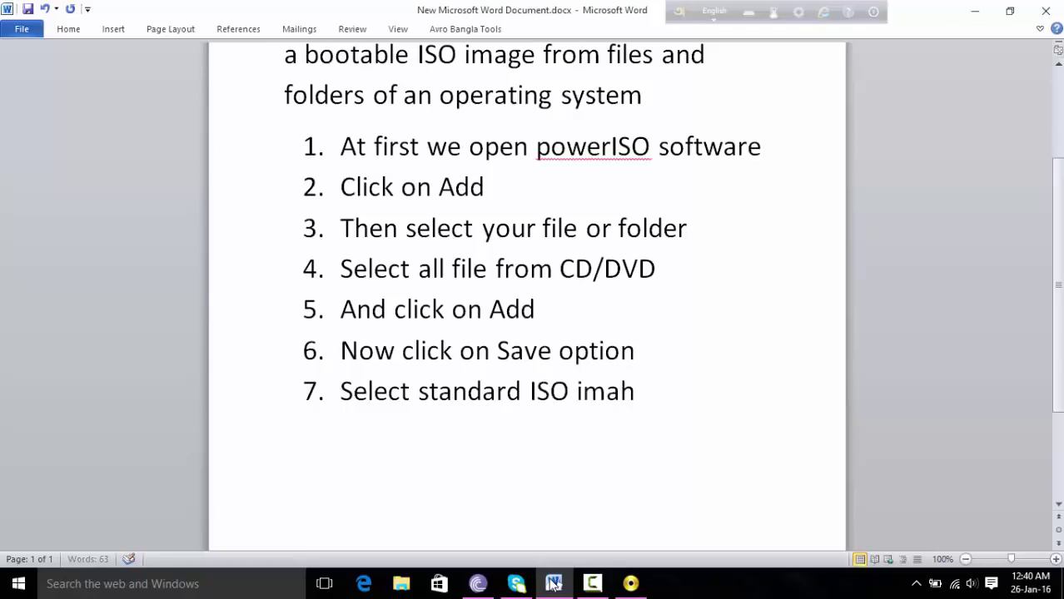
key("BackSpace")
type("ges")
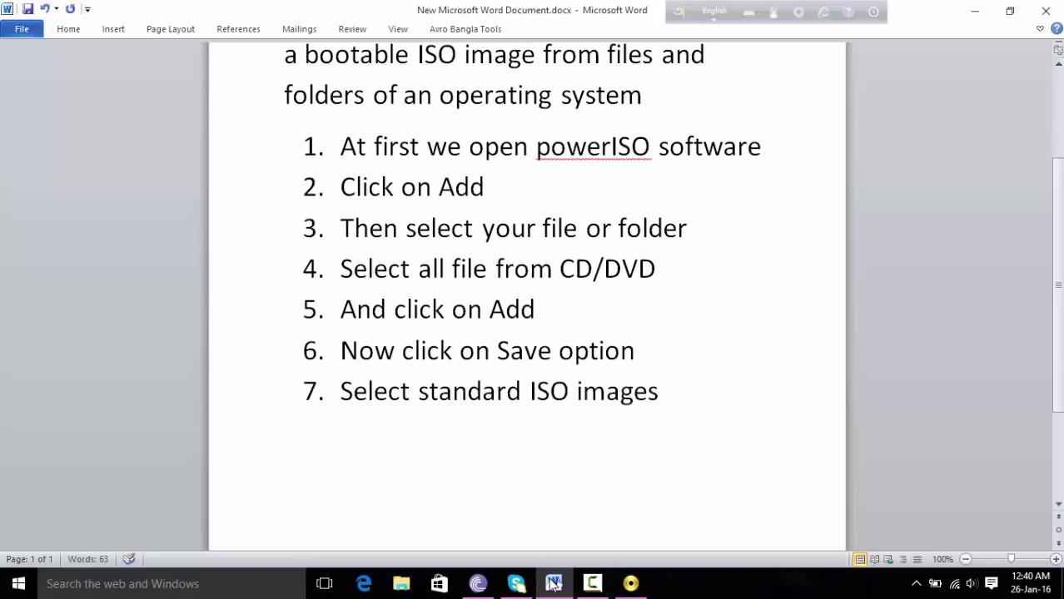
Return to PowerISO's save dialog and choose Standard ISO Images (*.iso) as the file type.
left_click(630, 583)
left_click(491, 373)
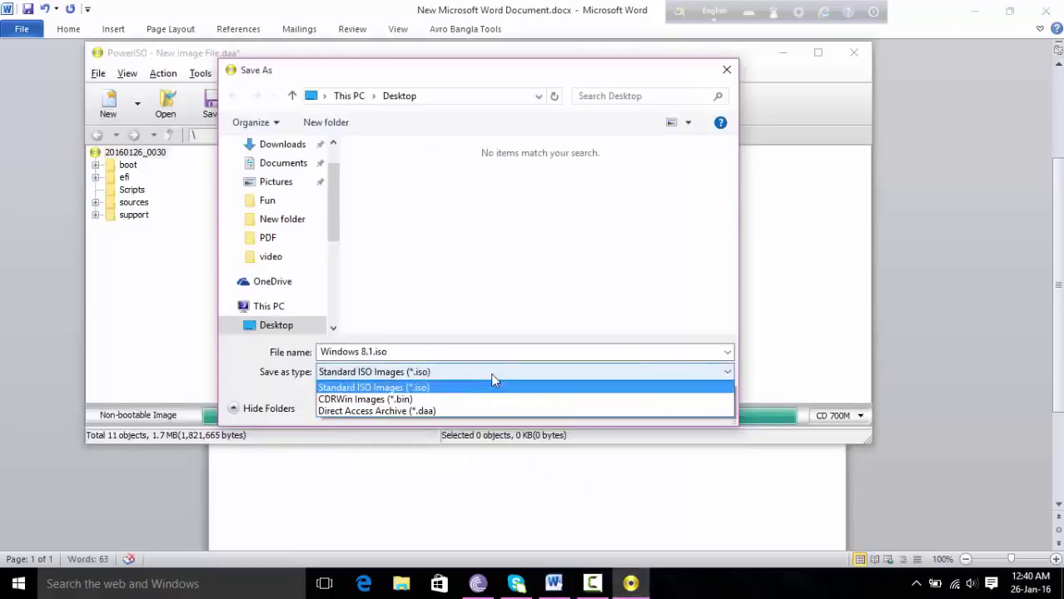
left_click(417, 388)
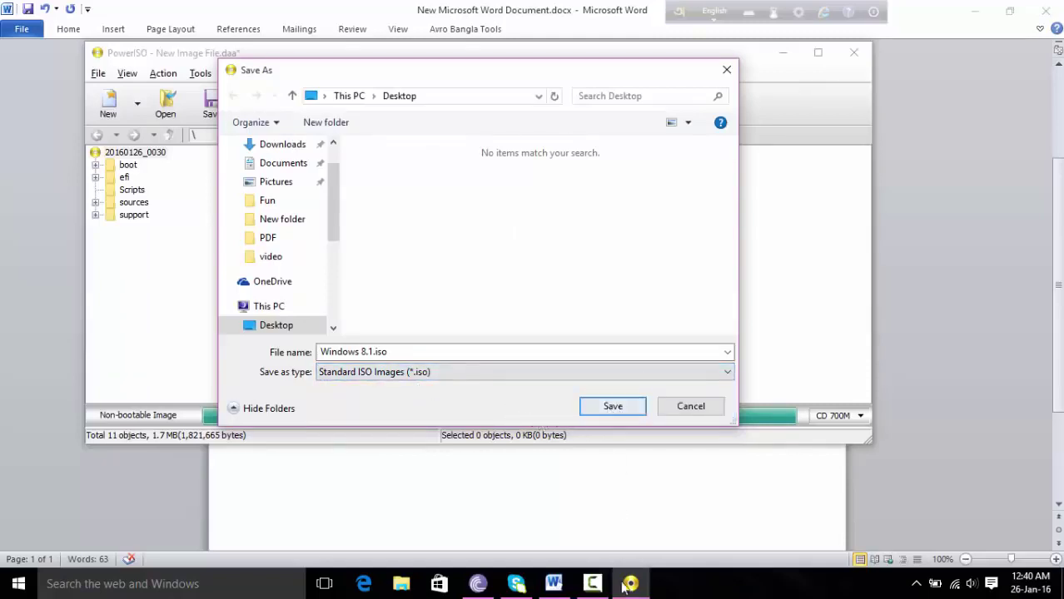
Switch to the Word document and extend list item 7 with "and save".
mouse_move(553, 582)
left_click(555, 542)
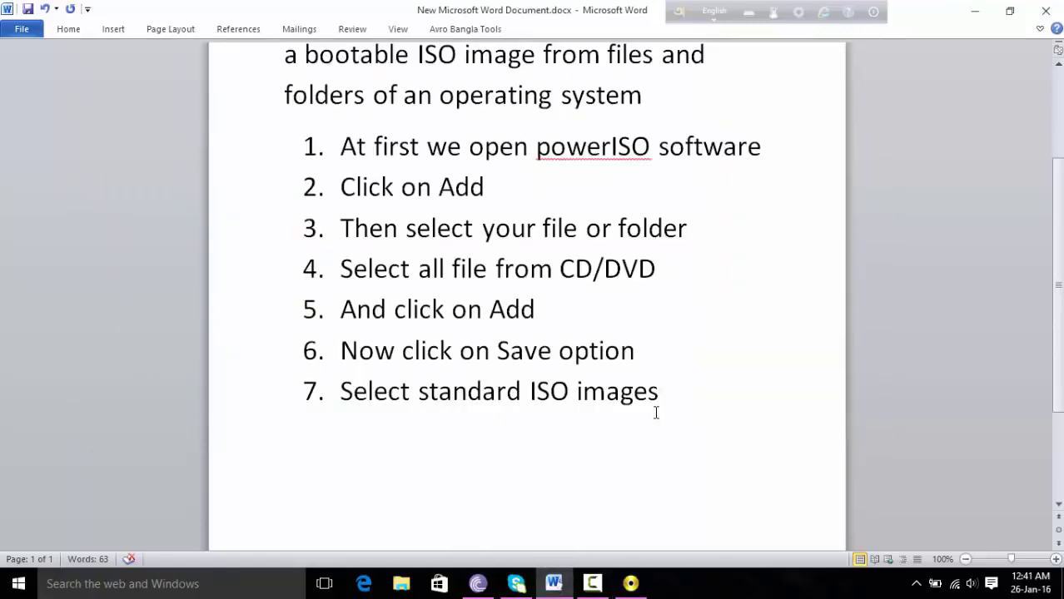
type("and sav")
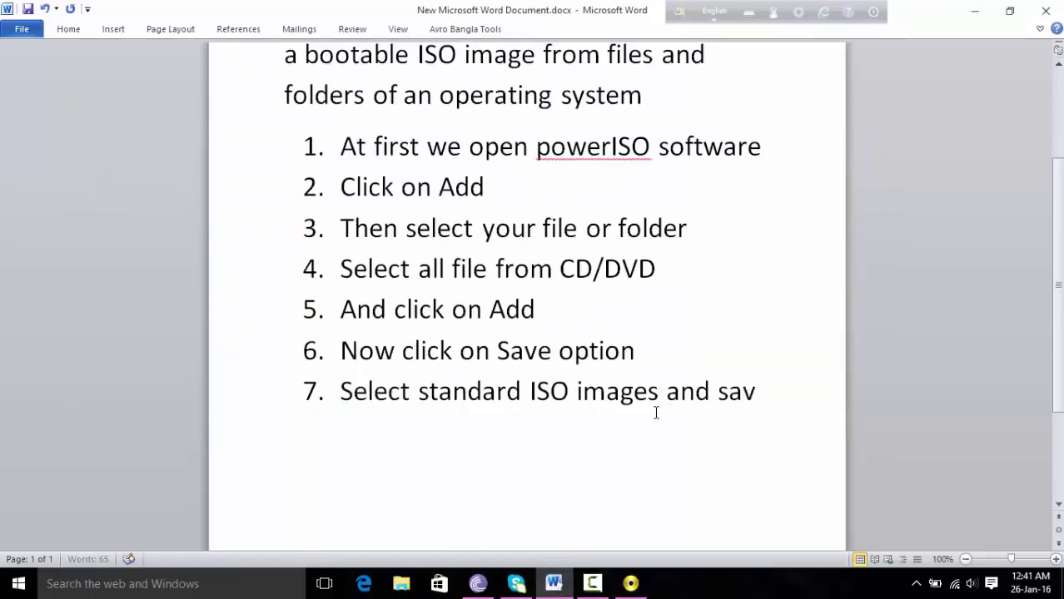
type("e")
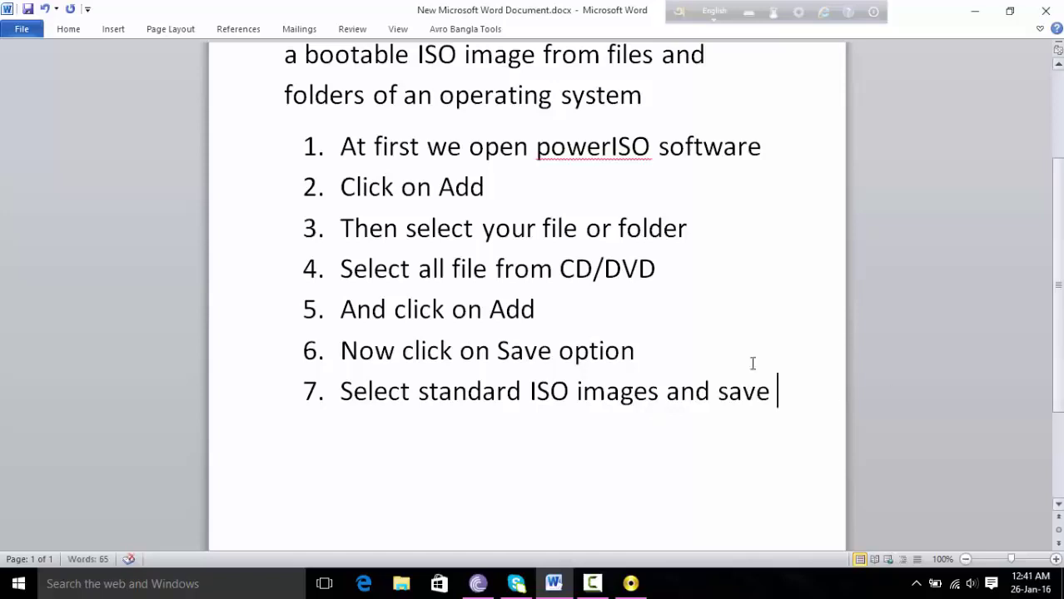
Save the PowerISO image to the Desktop as Windows 8.1.iso, and return to the Word document.
left_click(633, 584)
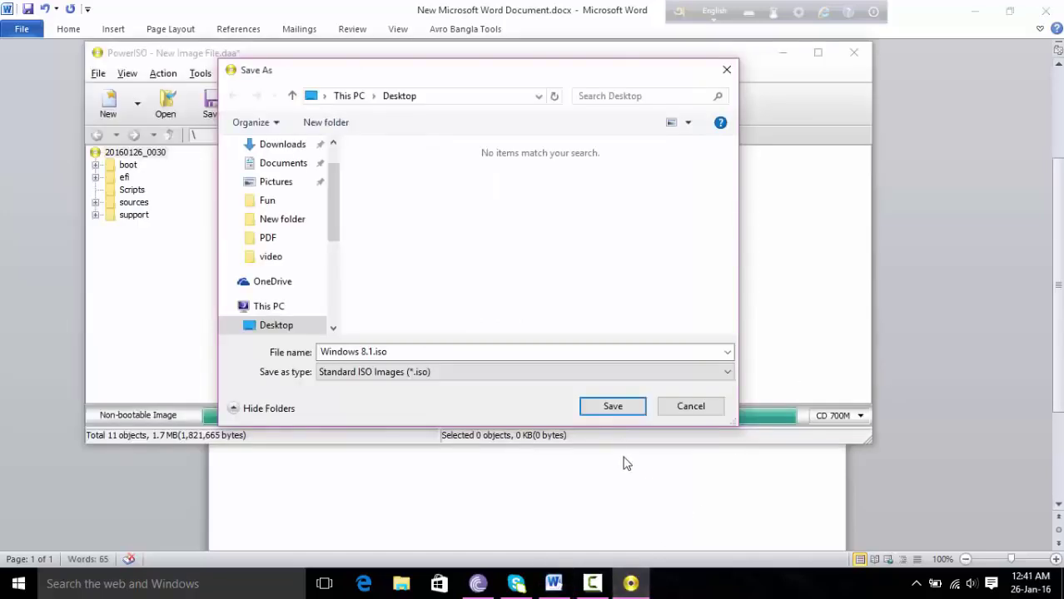
left_click(610, 406)
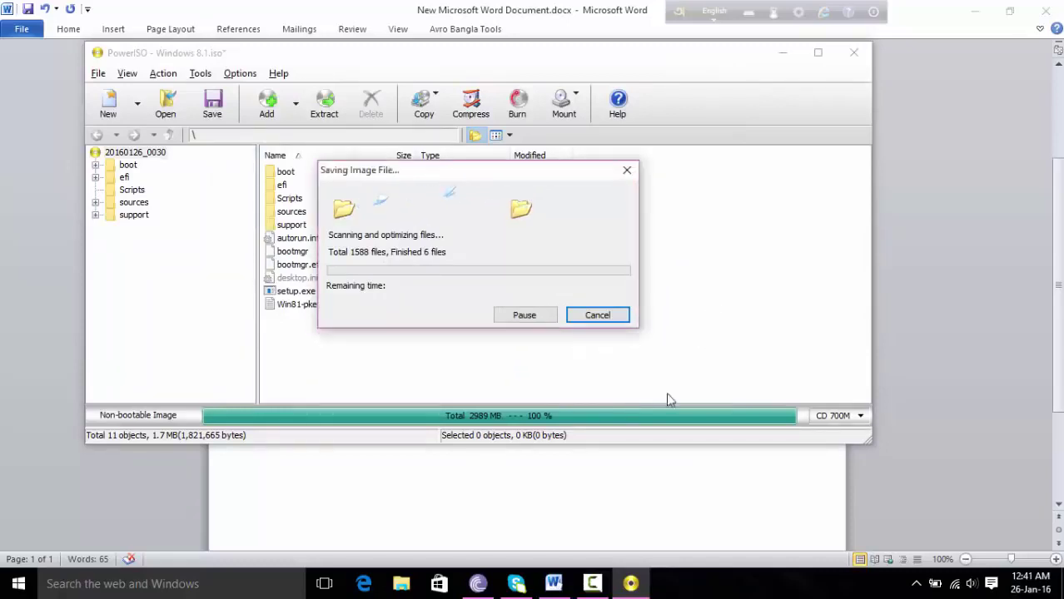
left_click(554, 584)
left_click(726, 428)
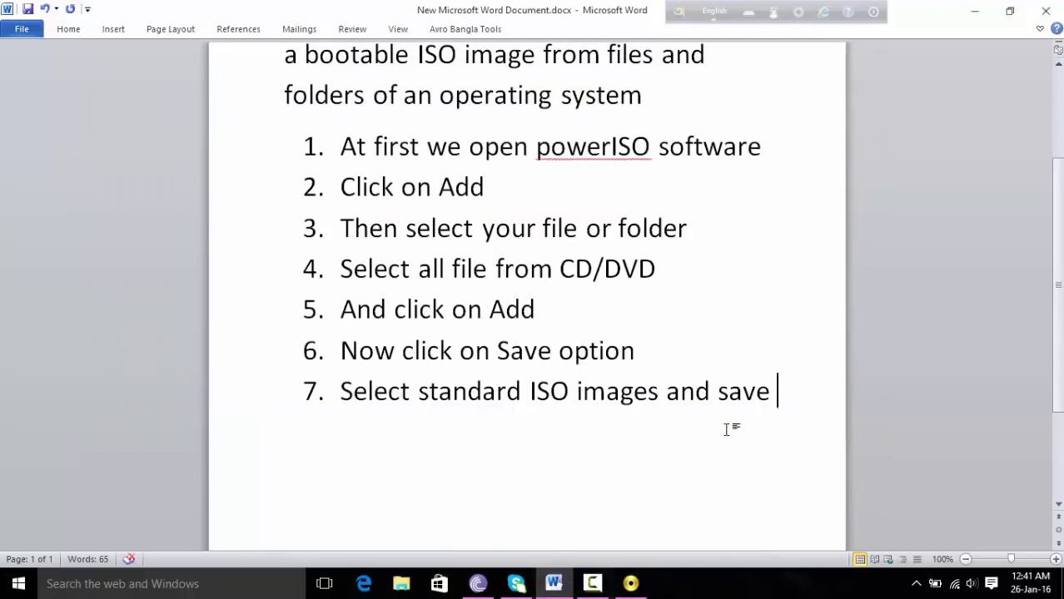
End the numbered list after item 7 and start a new paragraph reading ". Now we wait few minutes .".
key("Return")
key("BackSpace")
type(". Now ")
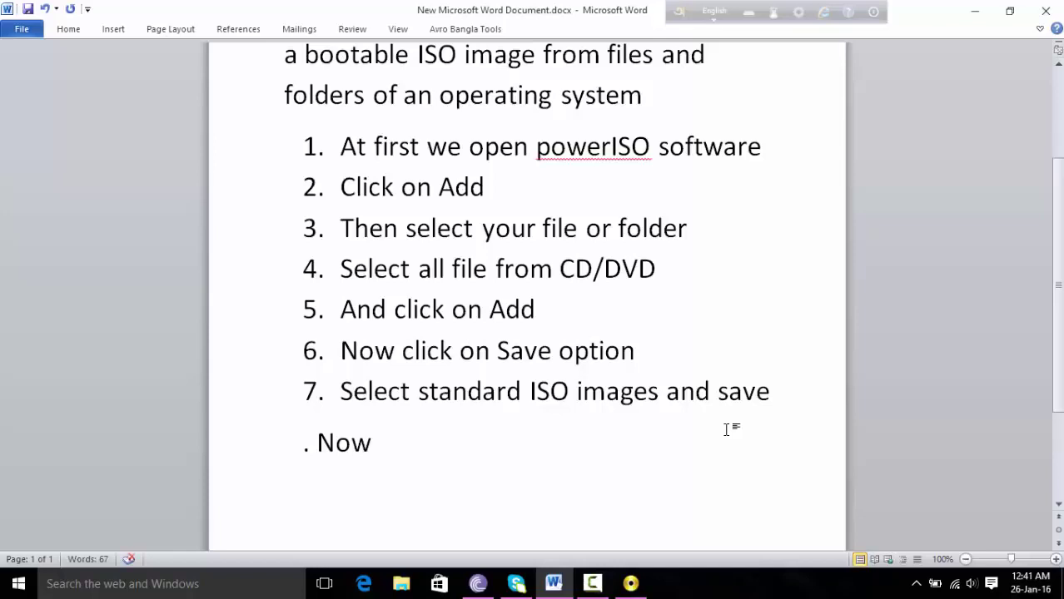
type("we wait")
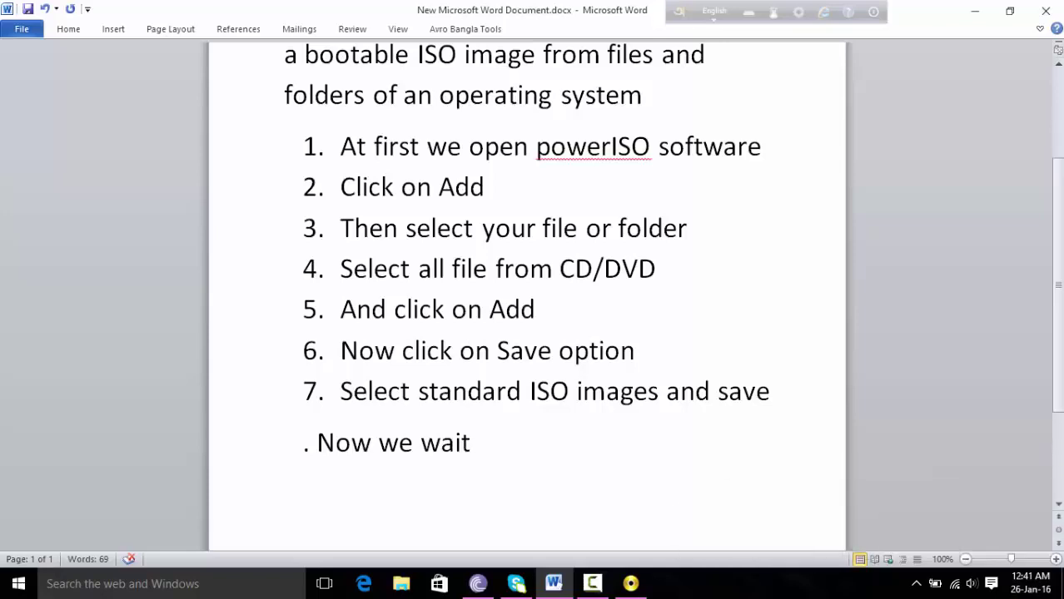
type("few")
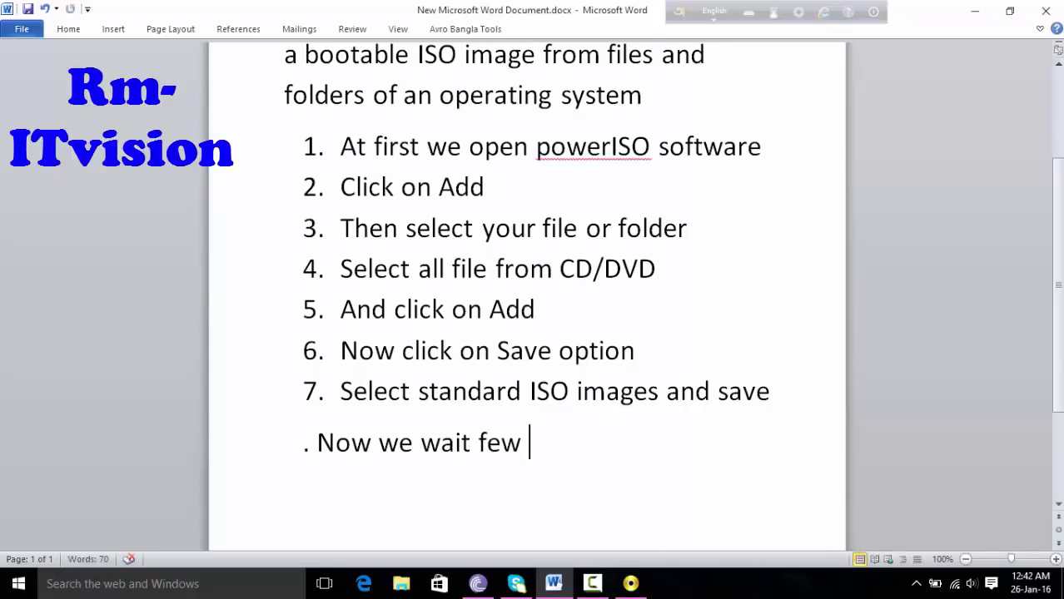
type(" minu")
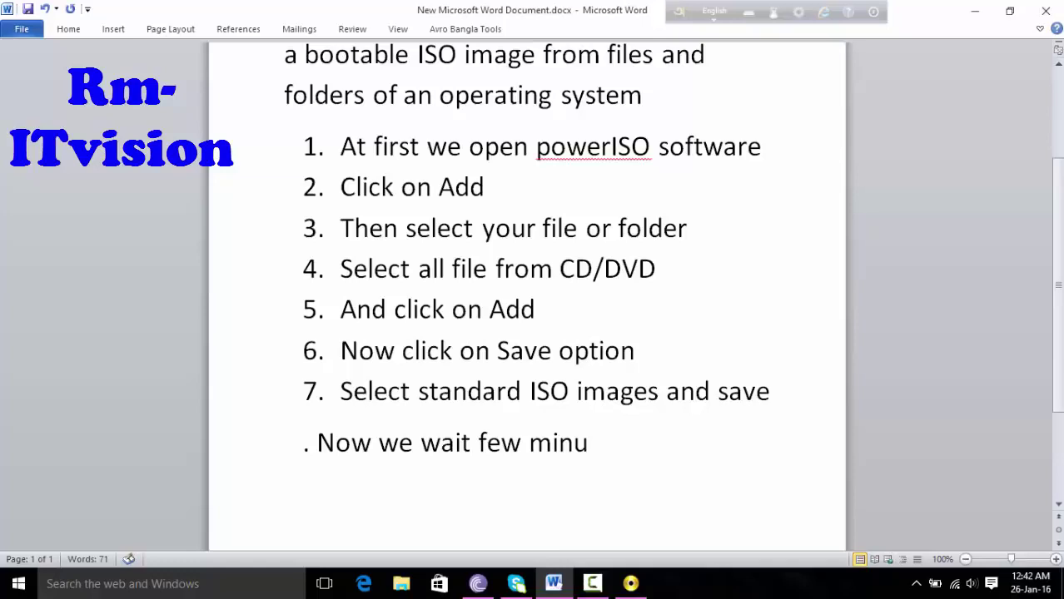
type("tes ")
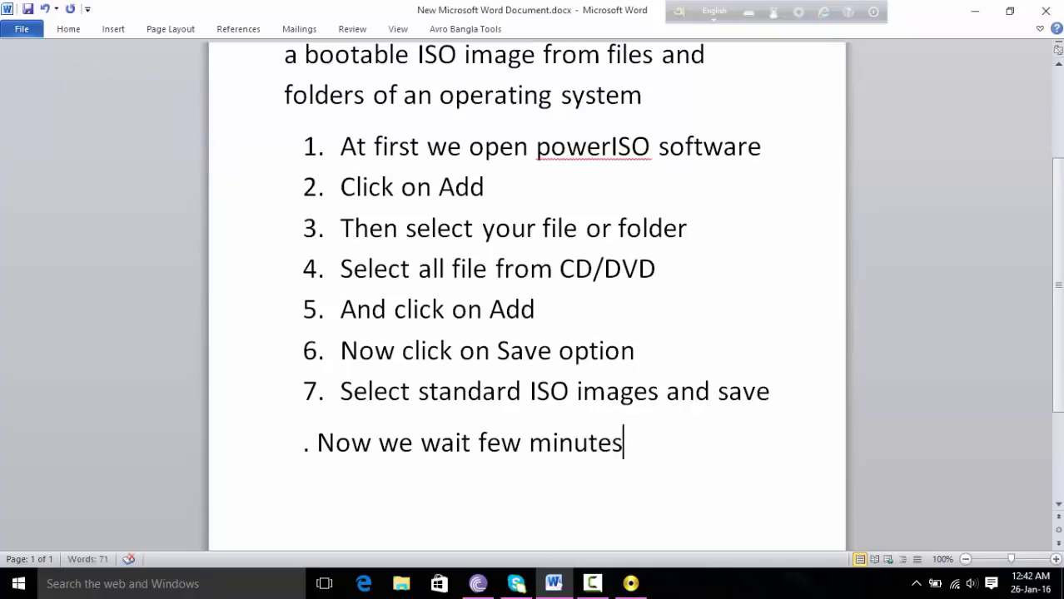
type(".")
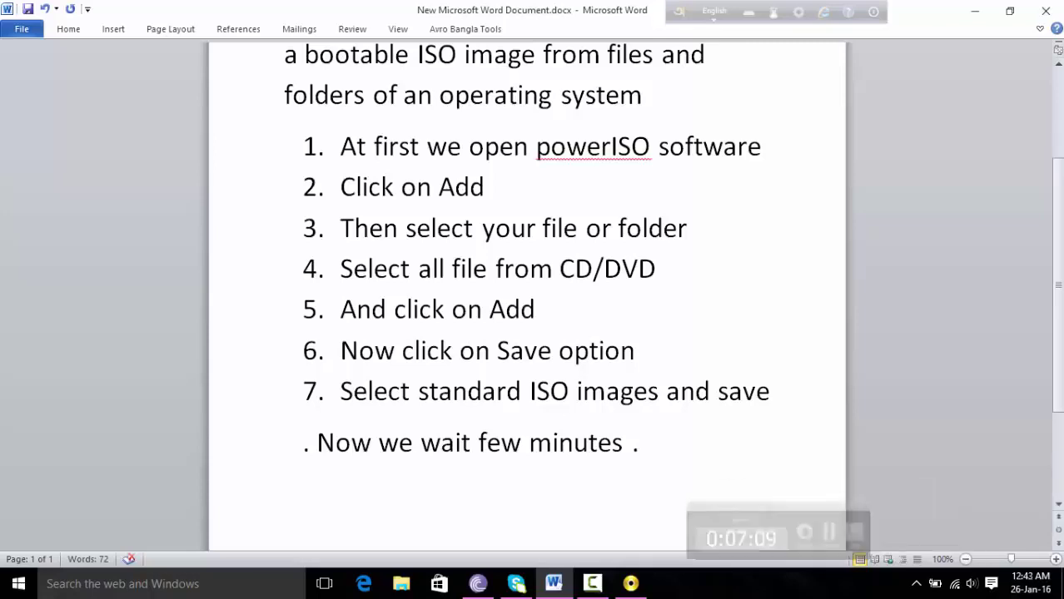
Continue the waiting note with "maximum get it 15 minutes" followed by a smiley.
type(" ma")
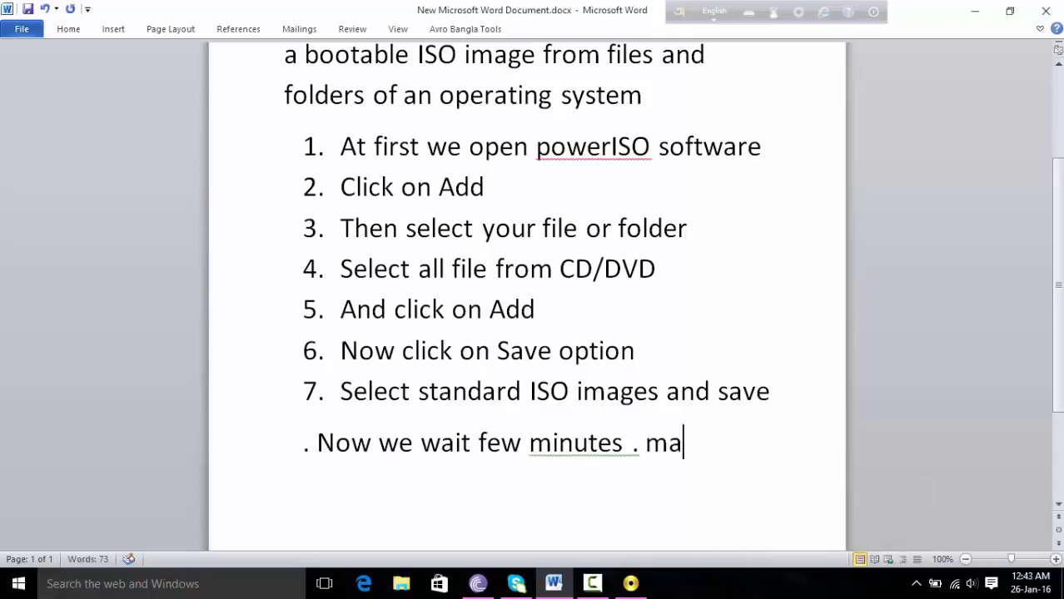
type("ximum")
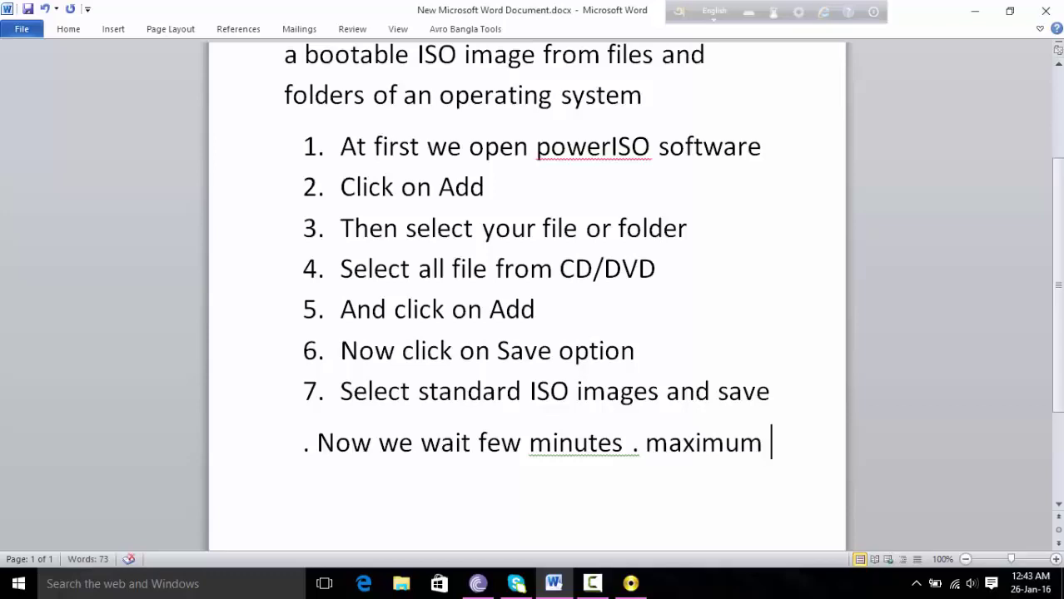
type(" ge")
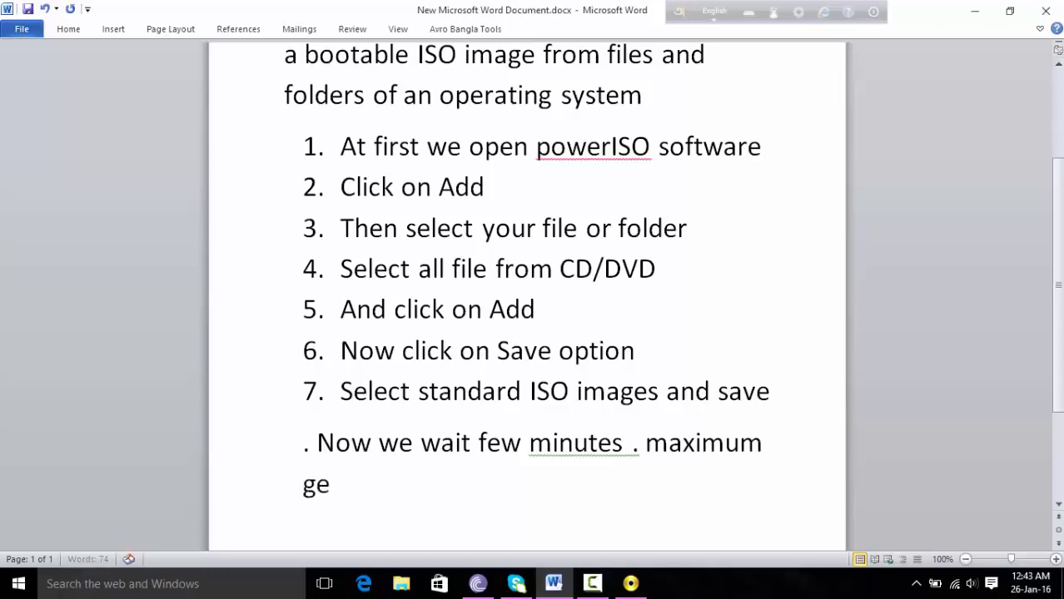
type("t it 15 m")
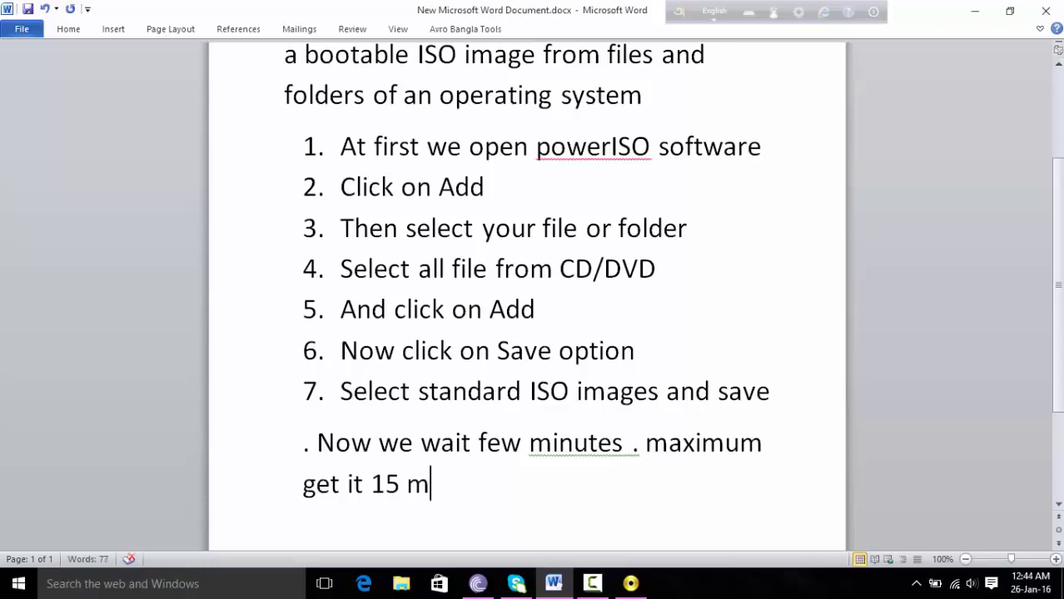
type("inutes")
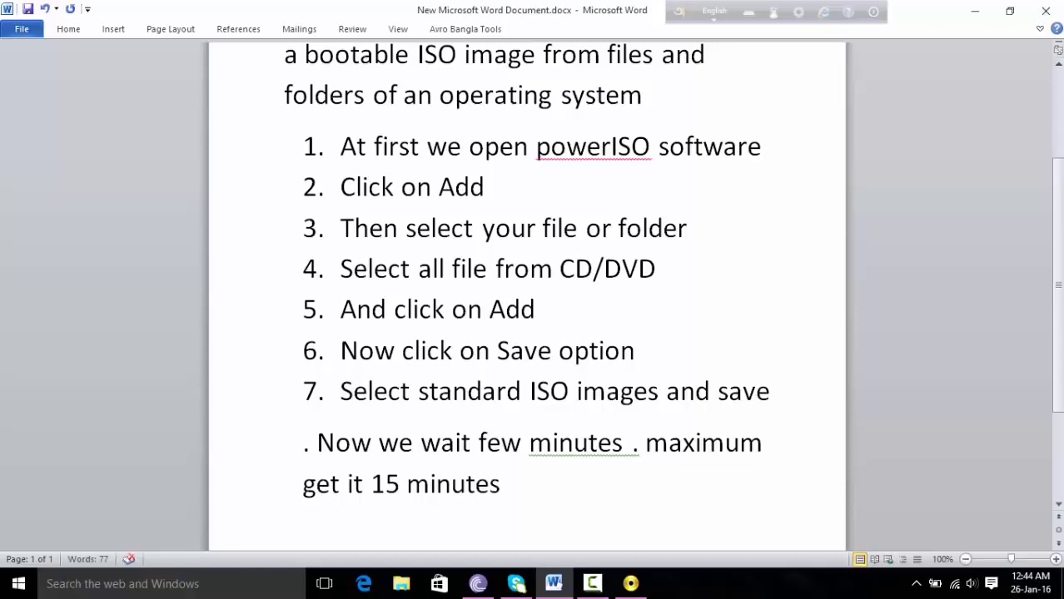
type(" :)")
Check the remaining save time in PowerISO, and change the maximum wait in the Word note to 20 minutes.
left_click(630, 584)
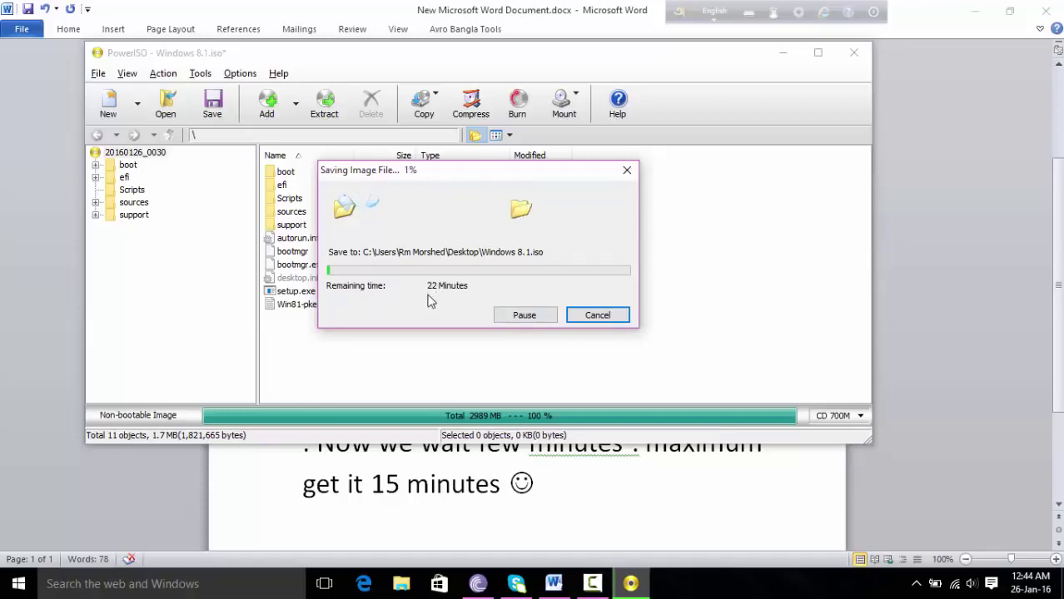
left_click(402, 484)
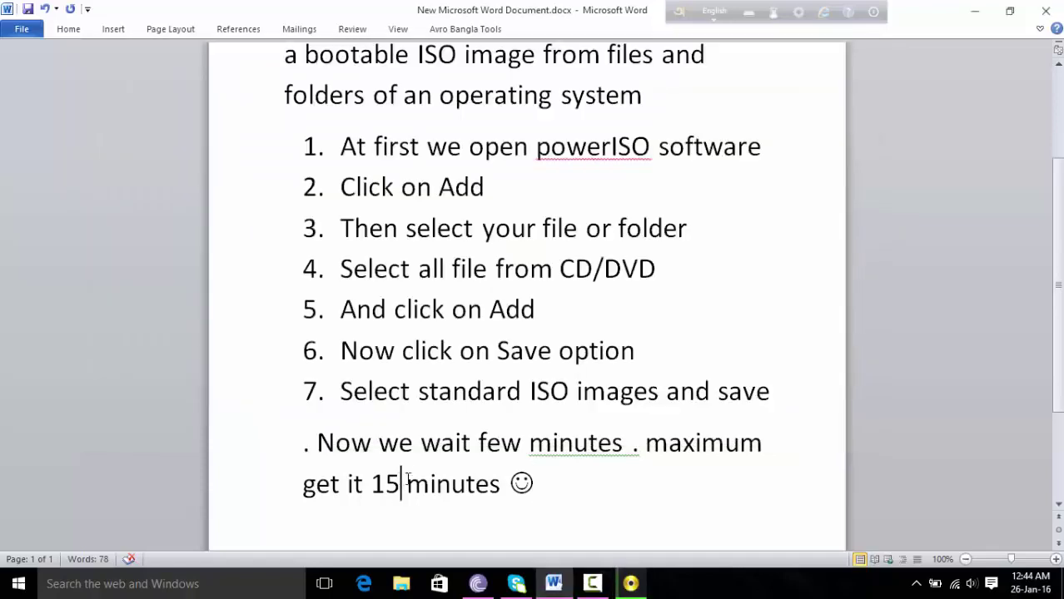
key("BackSpace")
key("BackSpace")
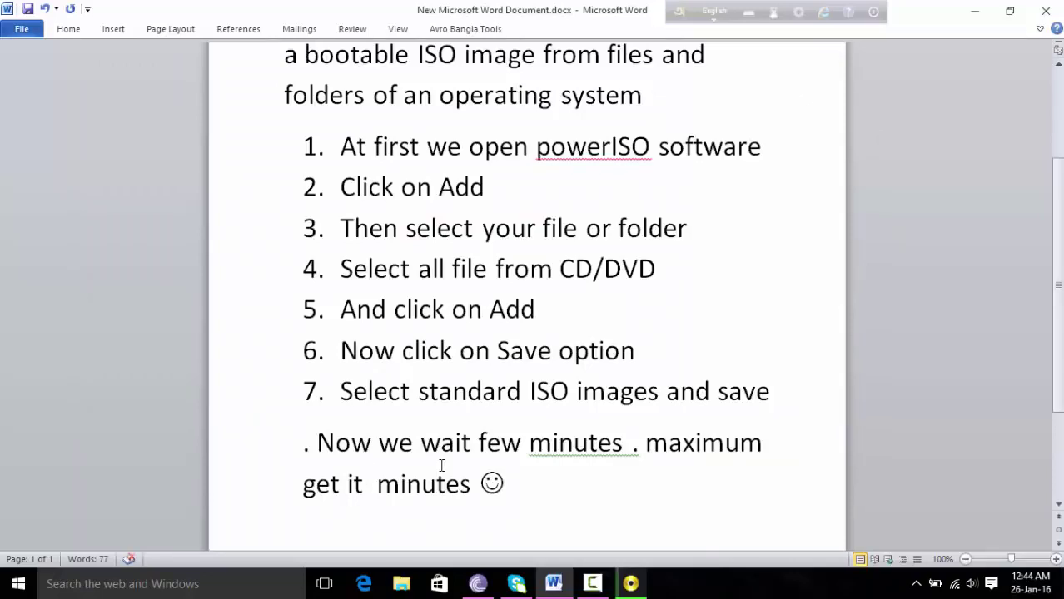
type("2")
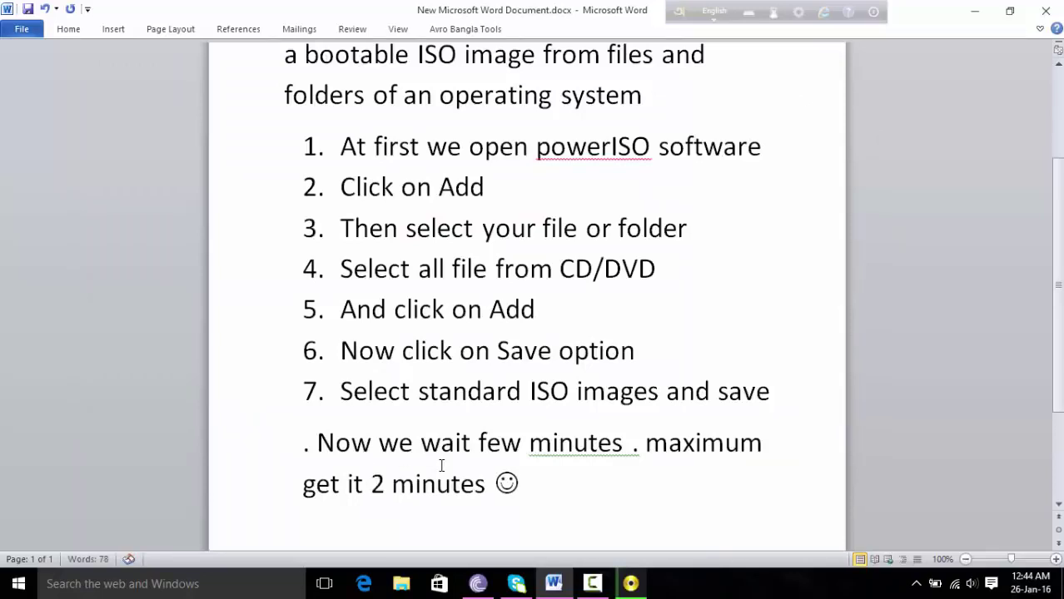
type("0")
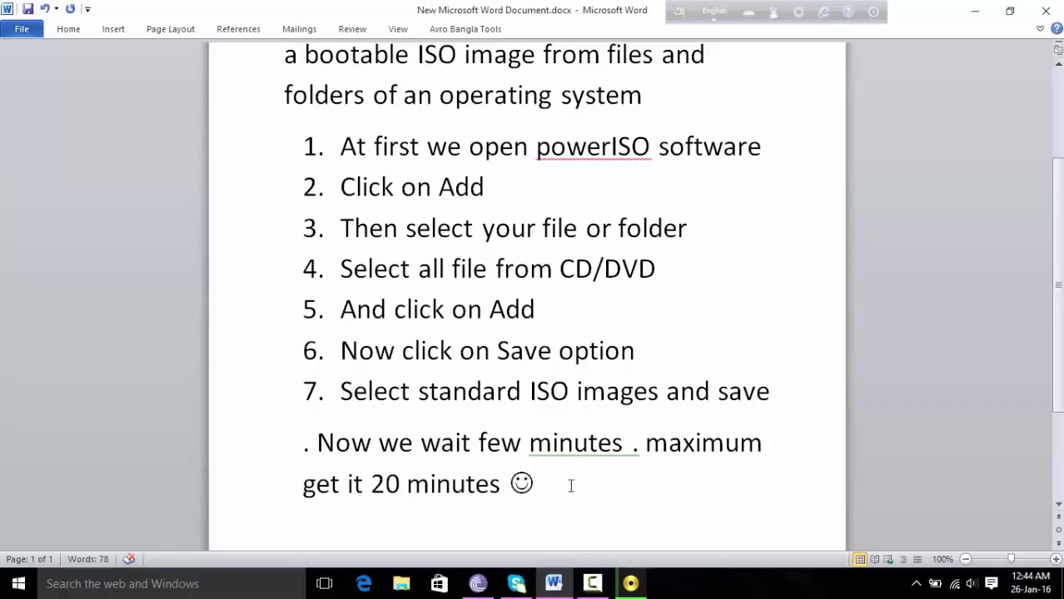
Check the saved image in PowerISO, and minimize PowerISO and Word to show the desktop.
left_click(630, 583)
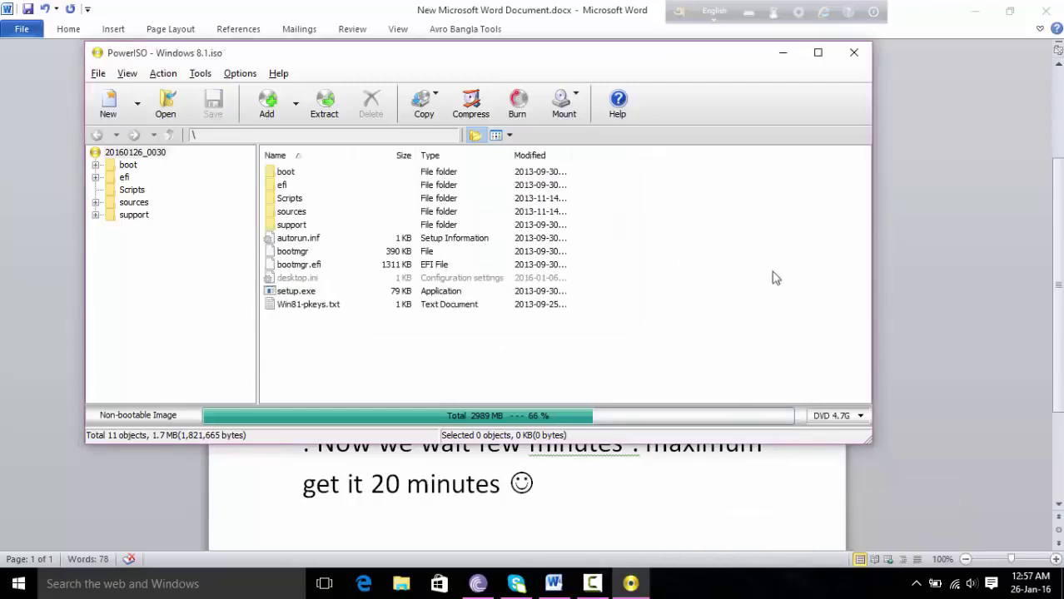
left_click(783, 52)
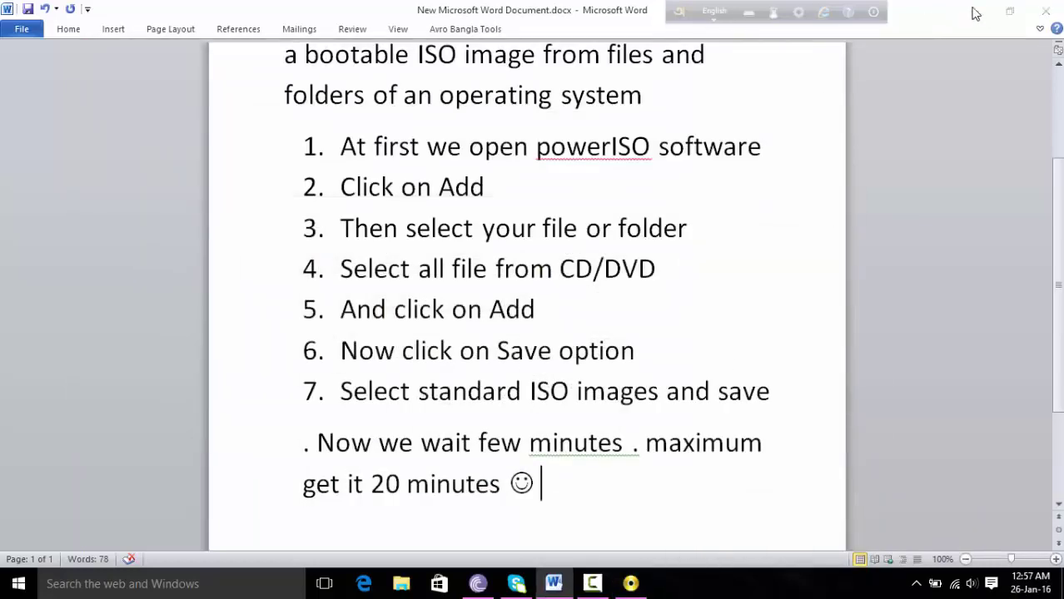
left_click(973, 13)
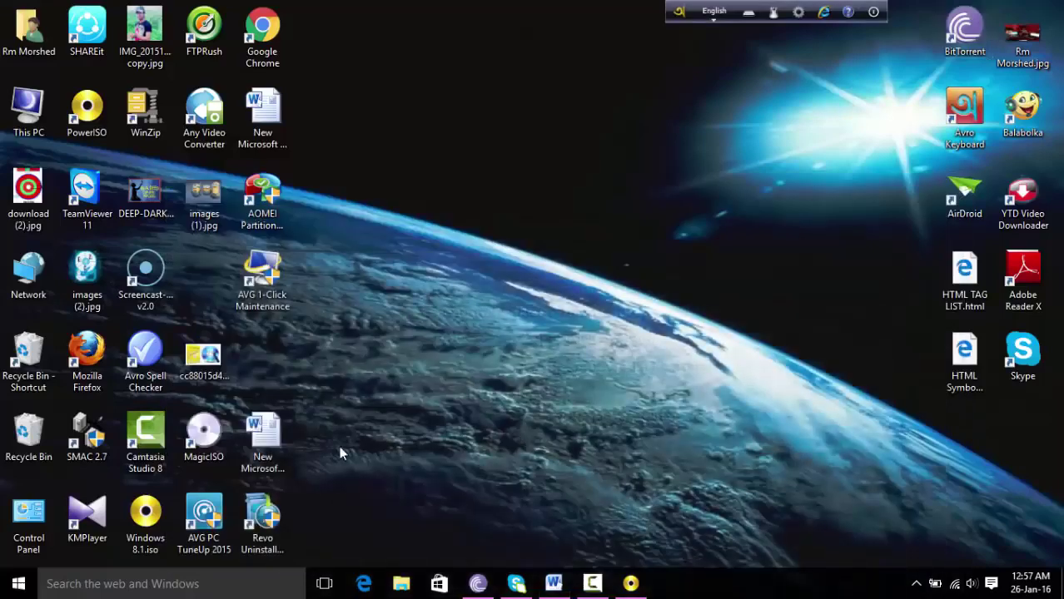
Move the Windows 8.1.iso file to an empty area in the middle of the desktop and refresh the desktop.
left_click_drag(221, 452, 218, 447)
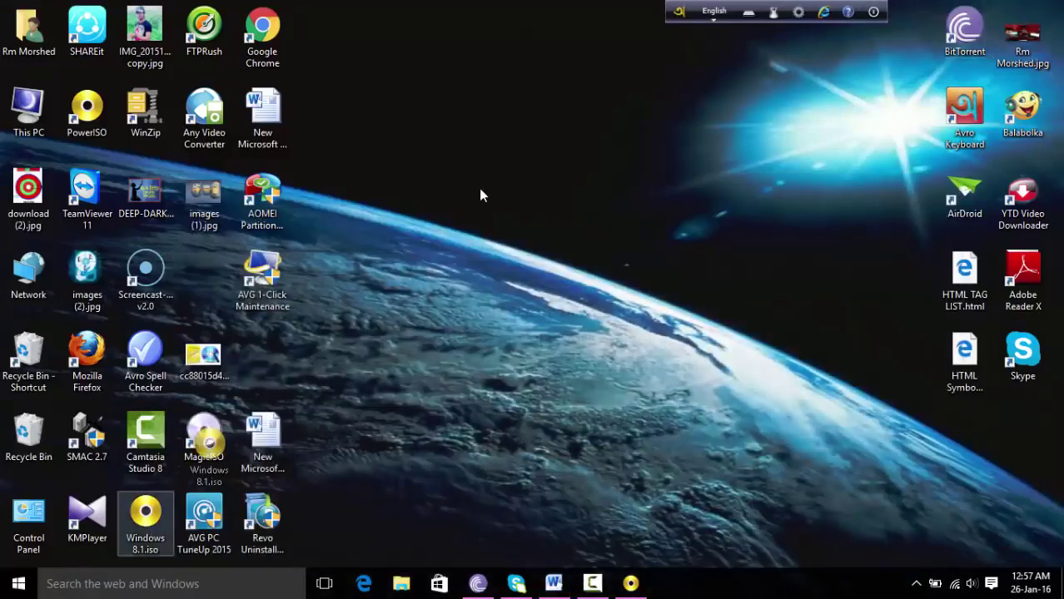
left_click_drag(481, 246, 493, 197)
right_click(458, 140)
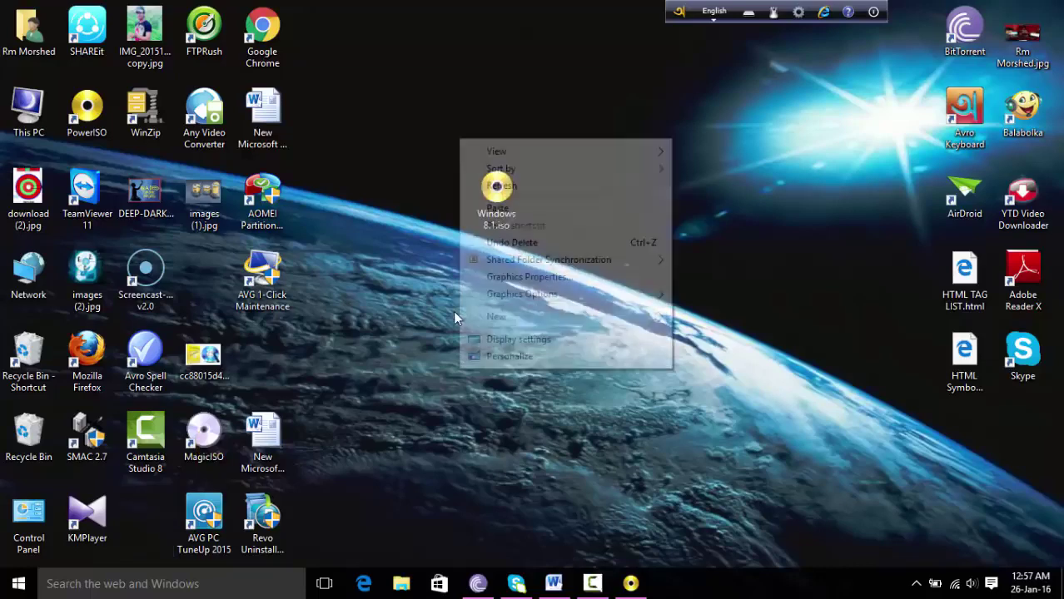
left_click(499, 185)
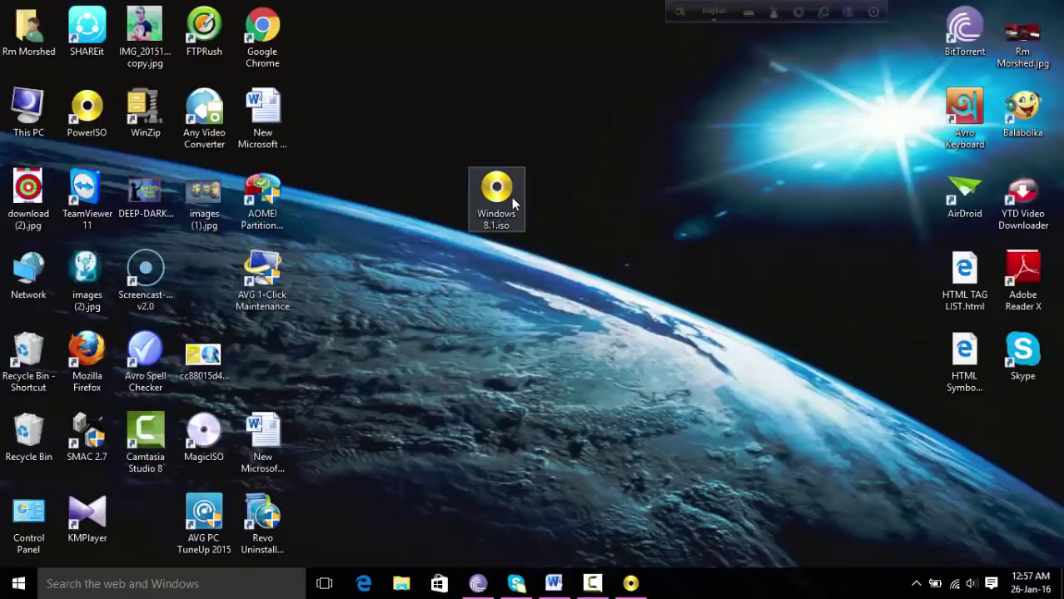
Check the file size of Windows 8.1.iso in its properties and close them without changes.
left_click(511, 198)
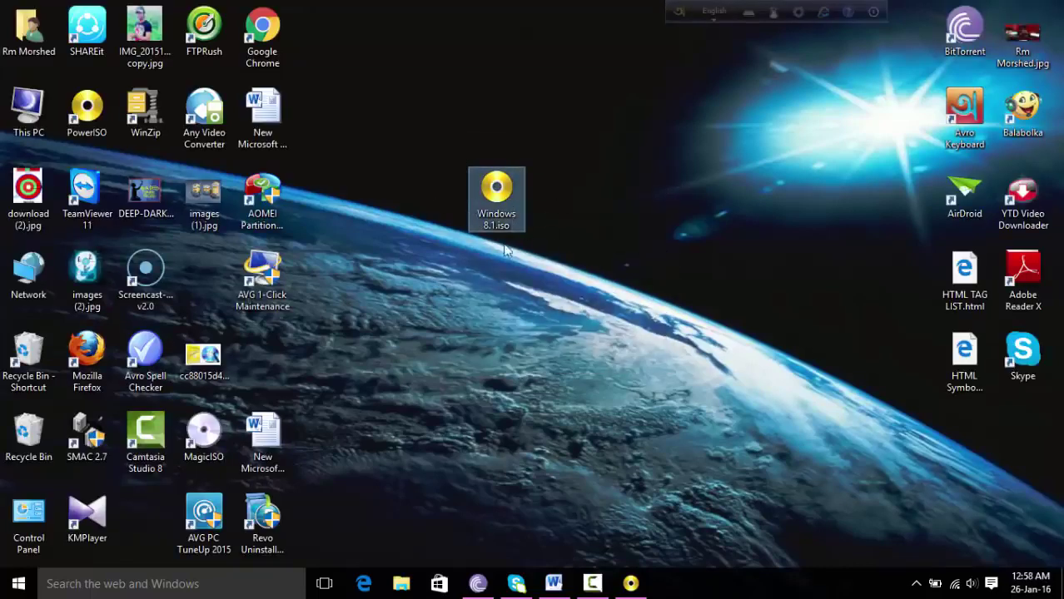
right_click(508, 201)
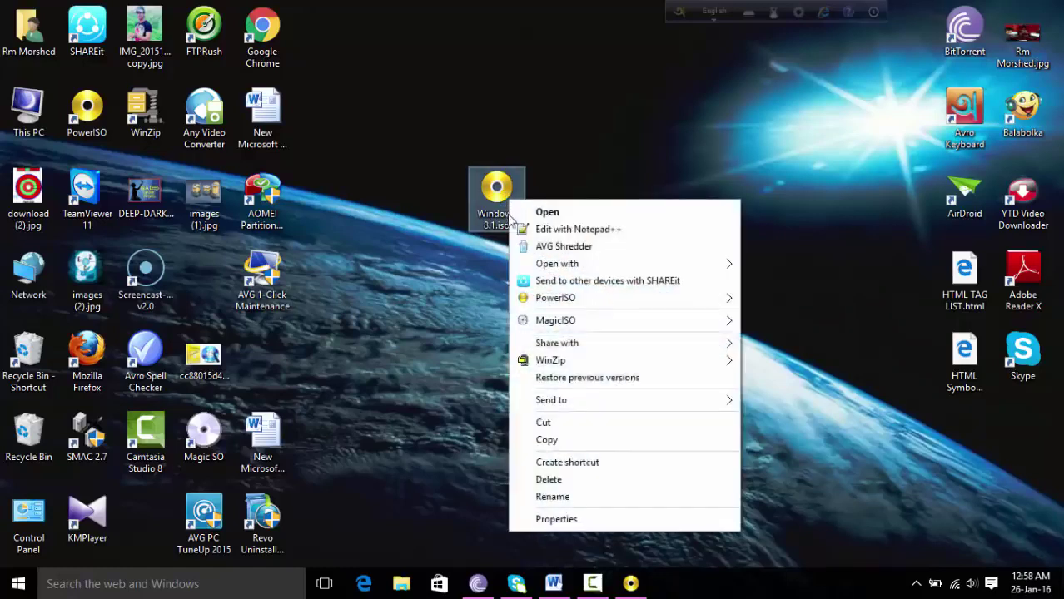
left_click(556, 519)
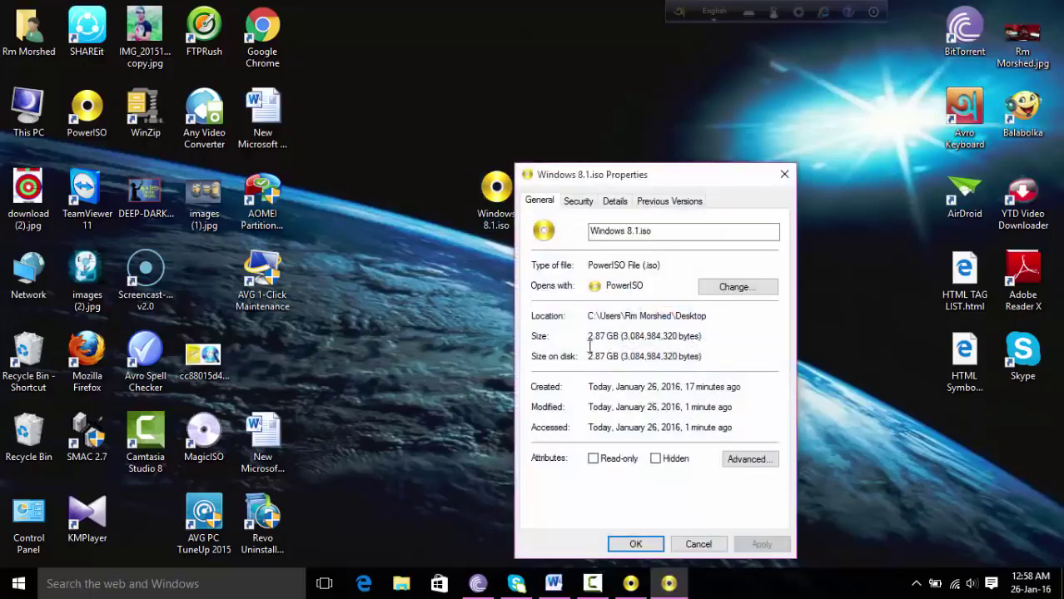
left_click(697, 544)
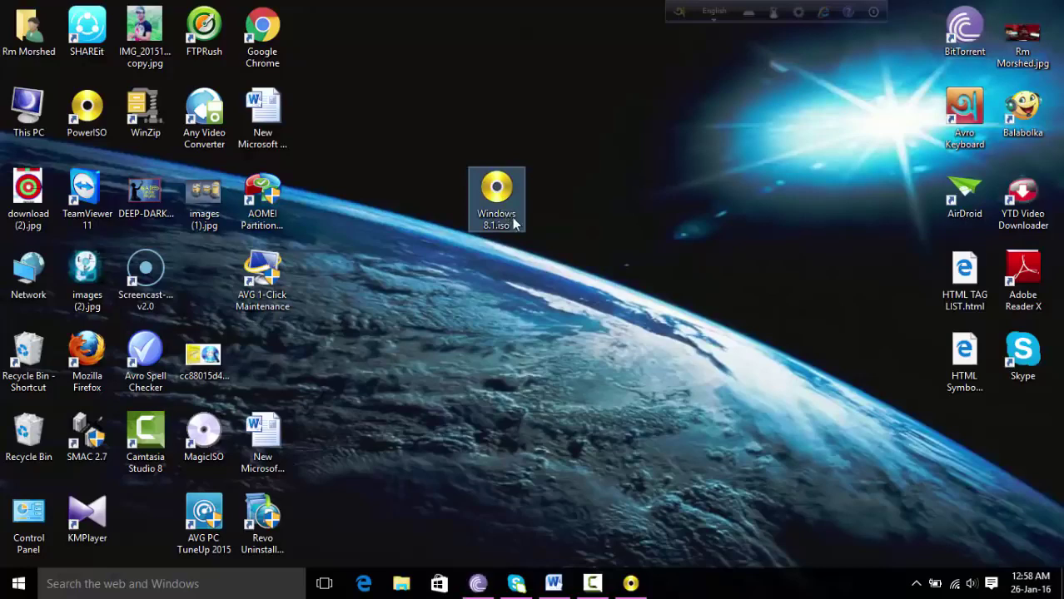
Switch to the Word document and start a closing line reading "Success", leaving an empty paragraph below the waiting note.
left_click(554, 584)
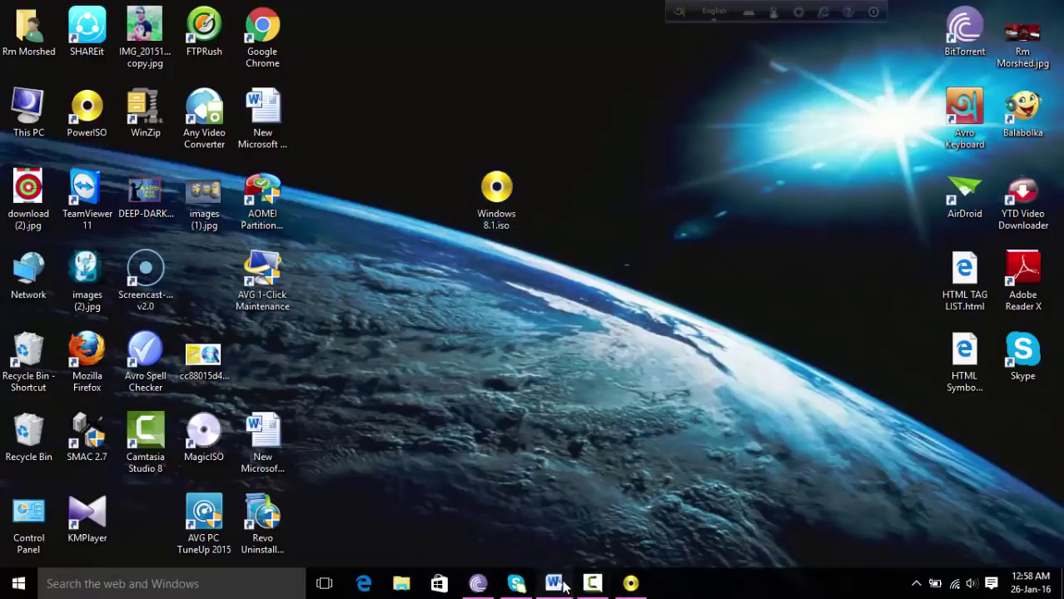
key("Return")
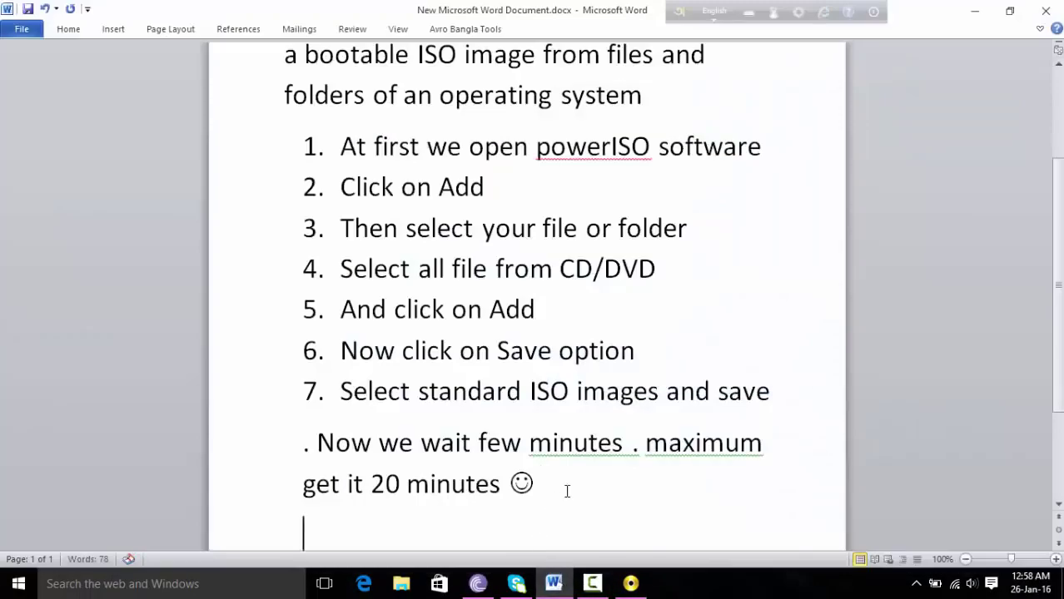
scroll(567, 491, "down", 3)
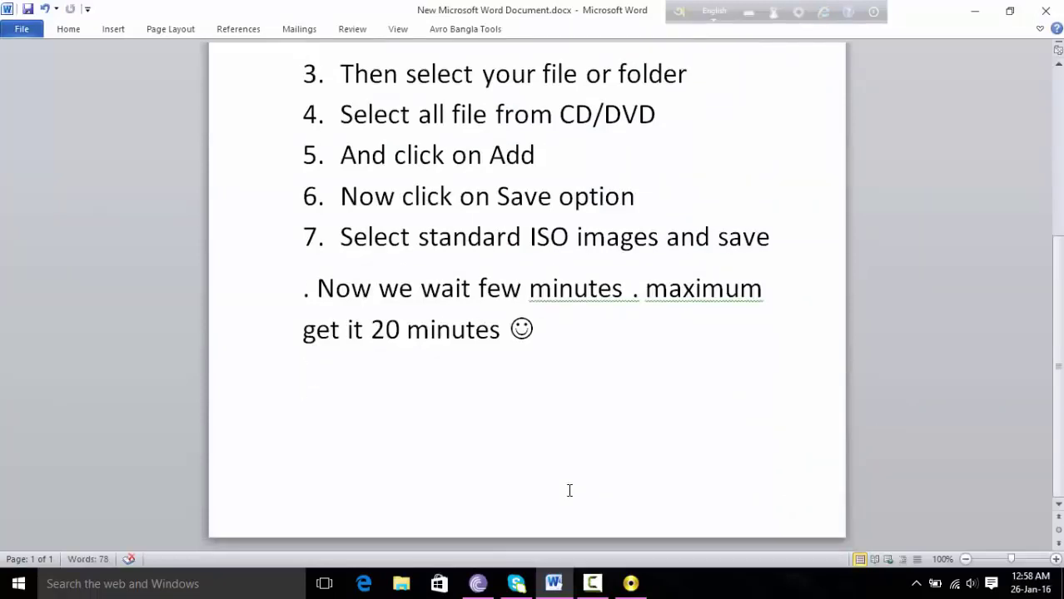
key("Return")
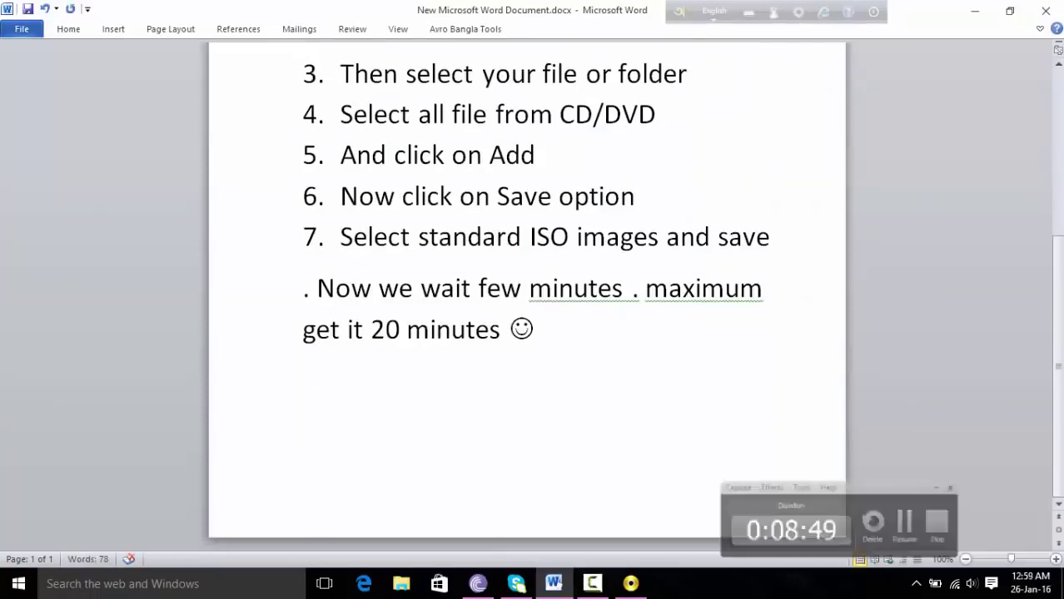
type("succ")
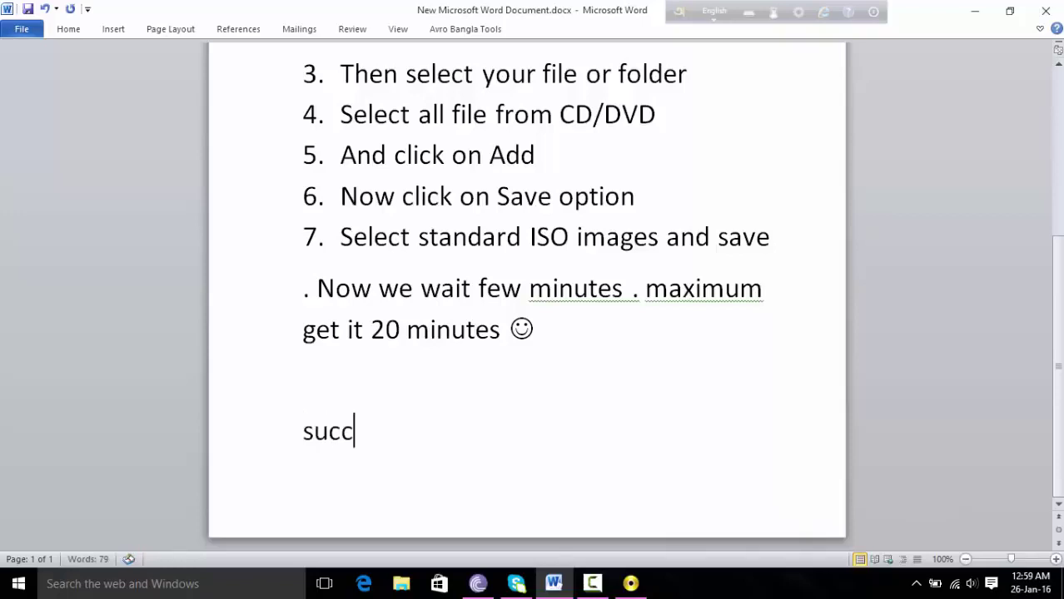
type("sess")
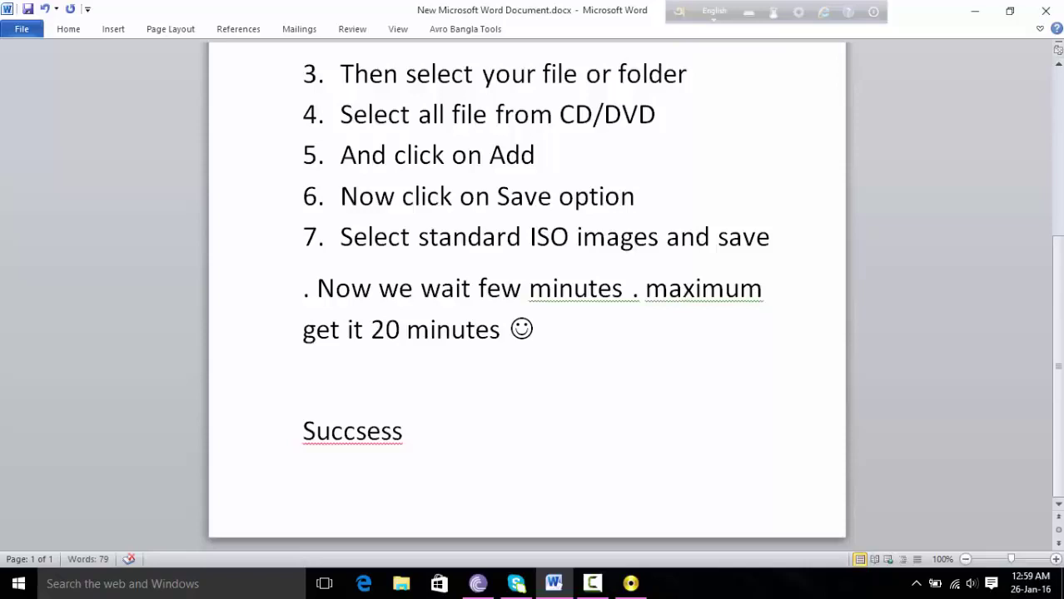
key("BackSpace")
key("BackSpace")
key("BackSpace")
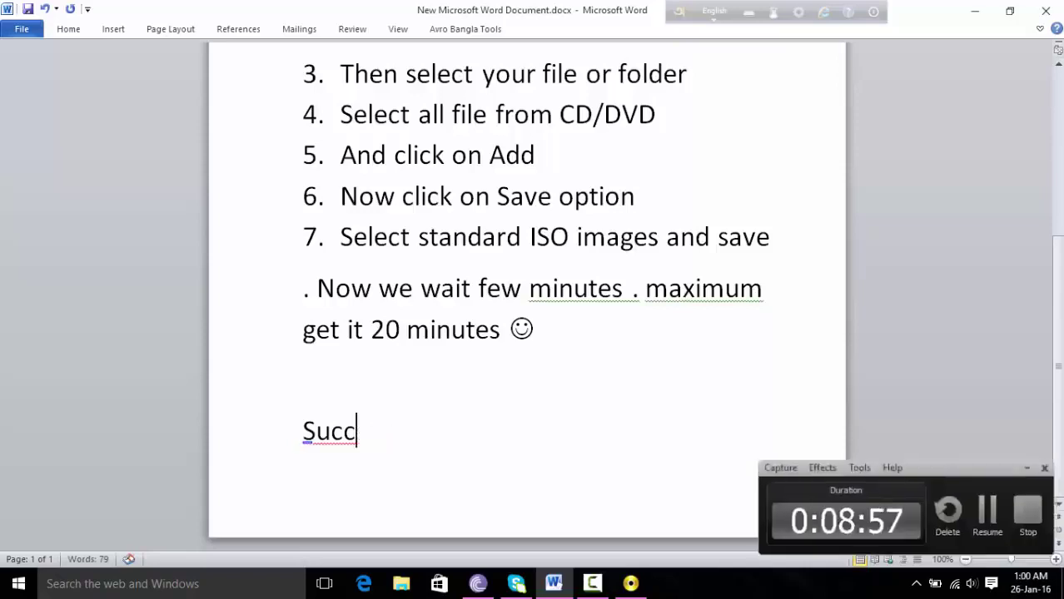
type("ess")
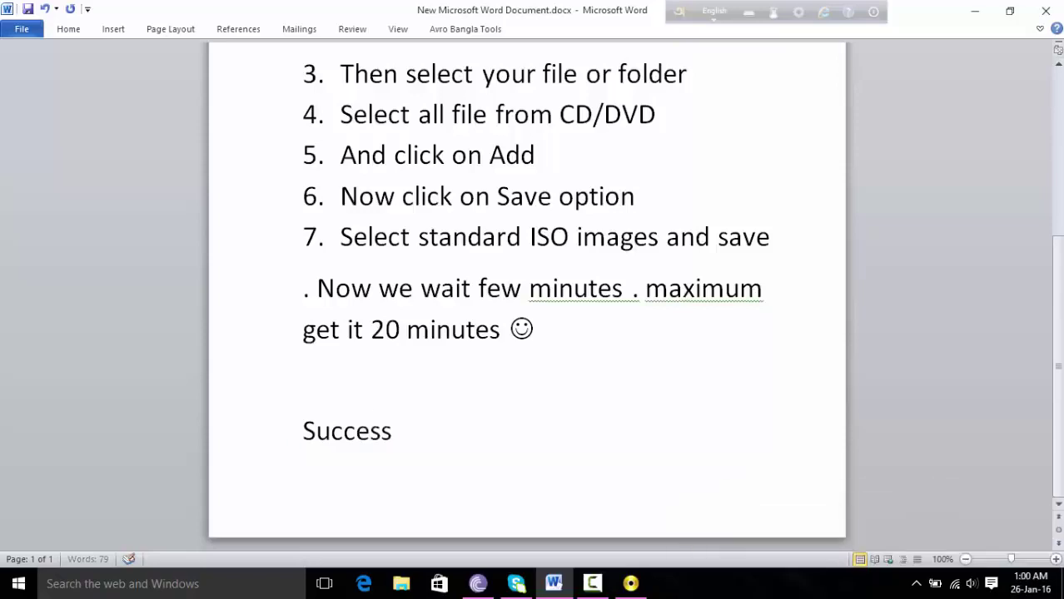
Continue the closing line after "Success" with "our miss".
type(" our mis")
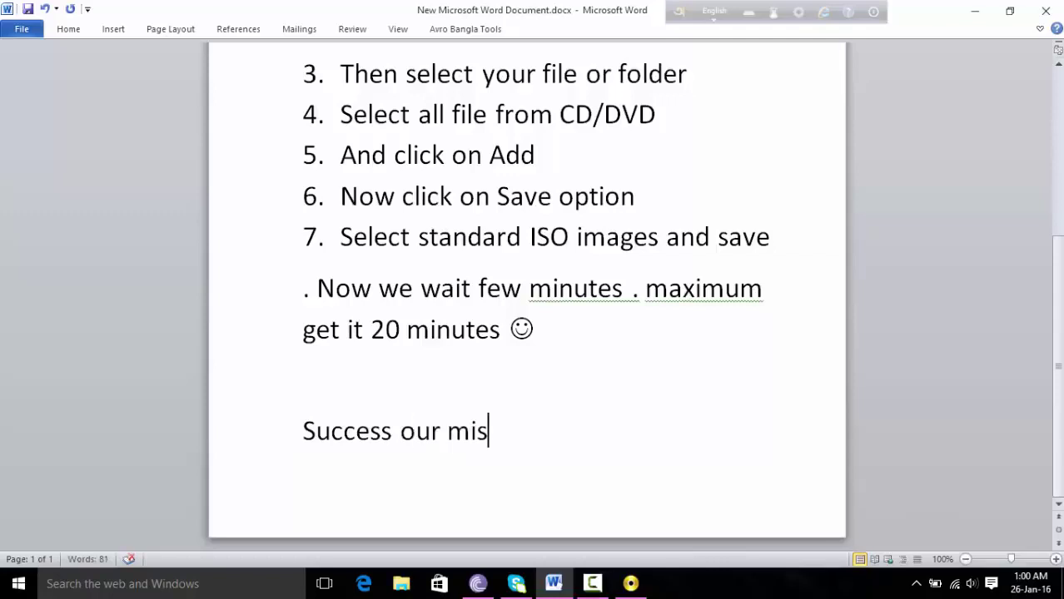
type("i")
key("BackSpace")
type("s")
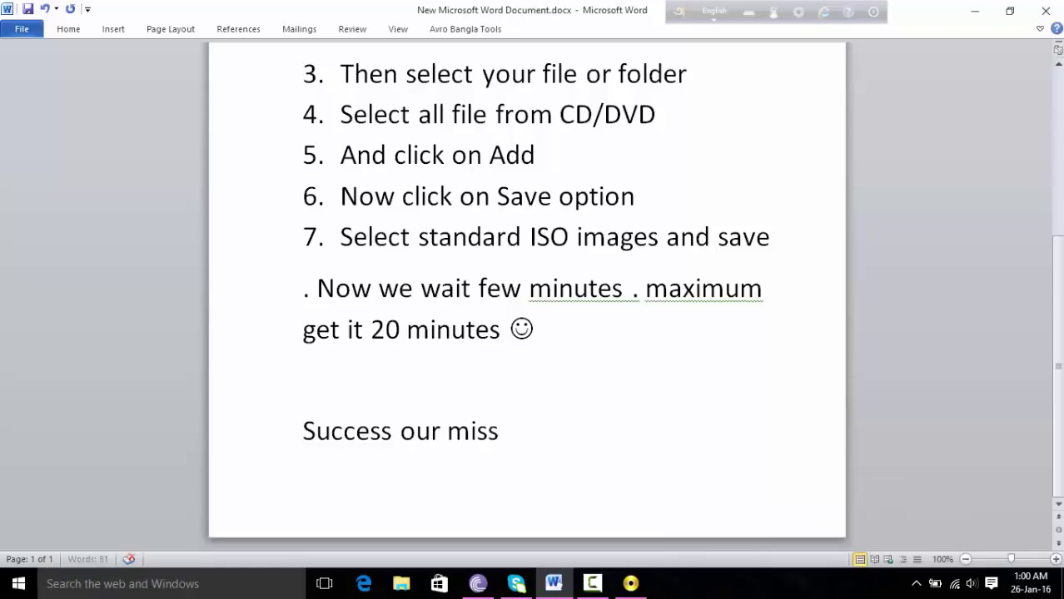